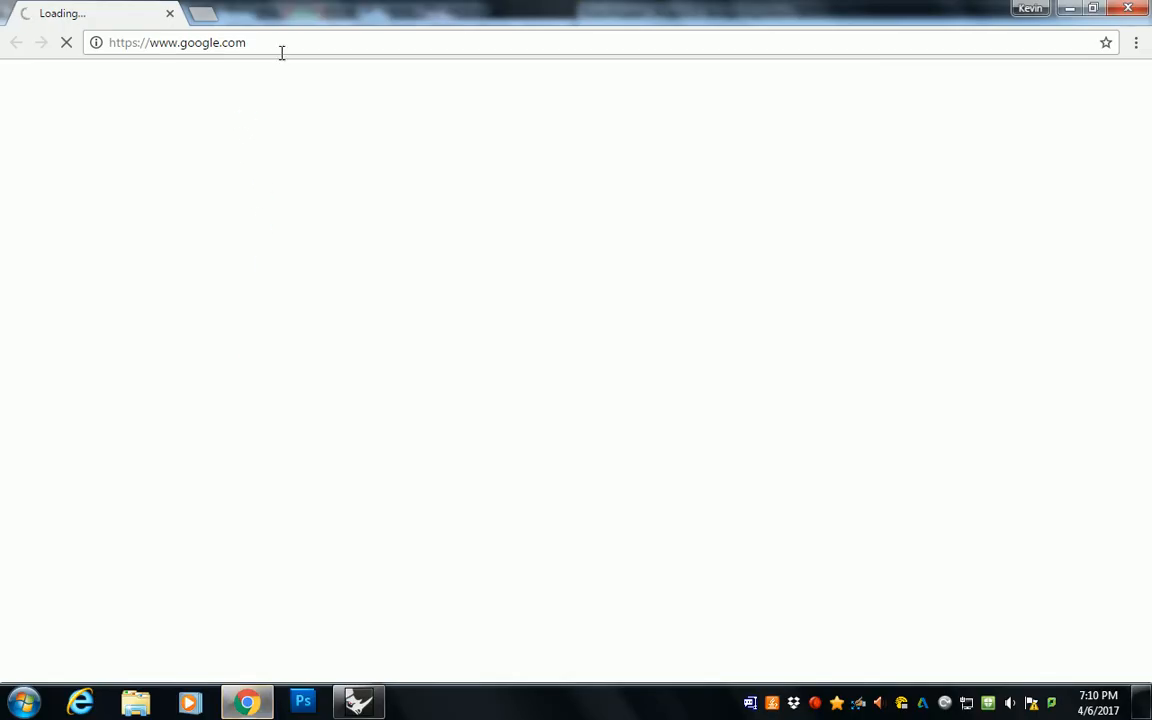
# Search Google Images for "pedestrian bridge"
pyautogui.click(297, 40)
pyautogui.write('pedstriab')
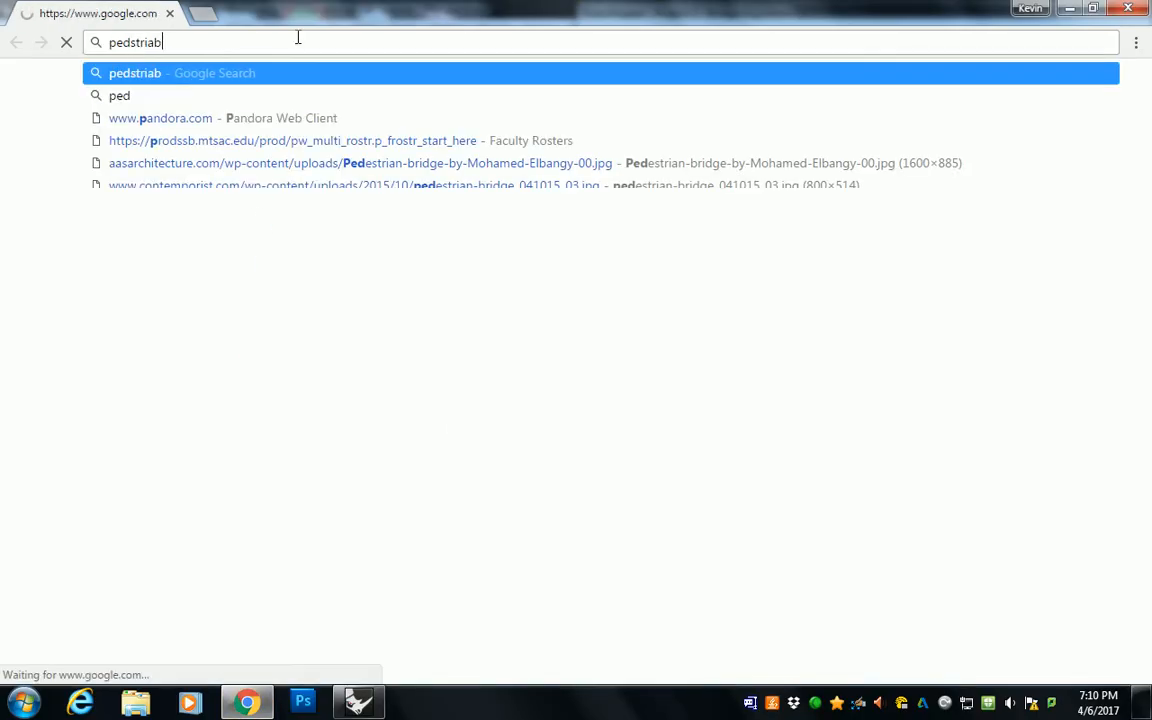
pyautogui.press('BackSpace')
pyautogui.write('n bridge')
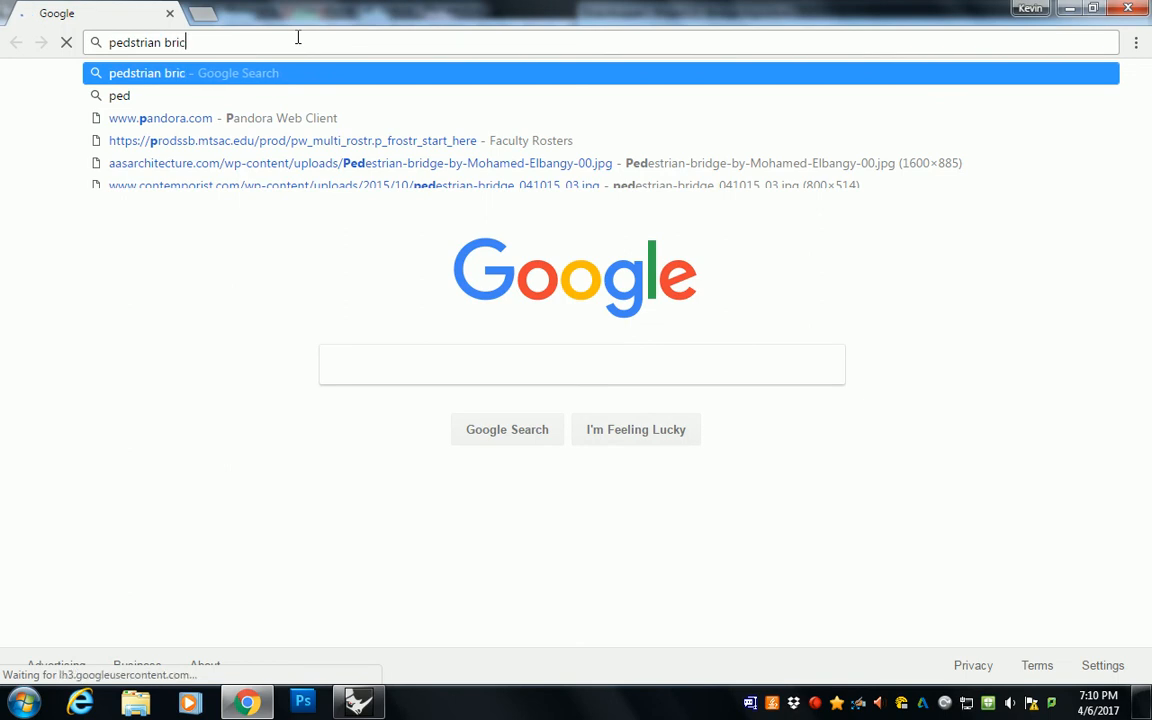
pyautogui.press('Return')
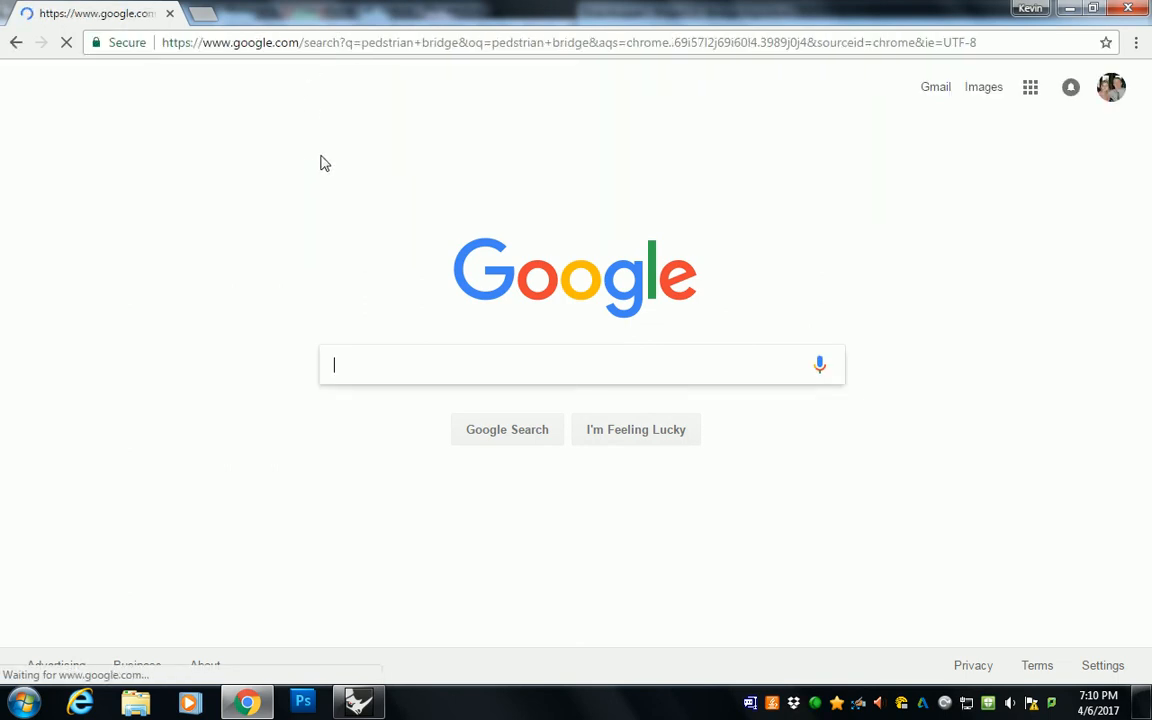
pyautogui.click(207, 155)
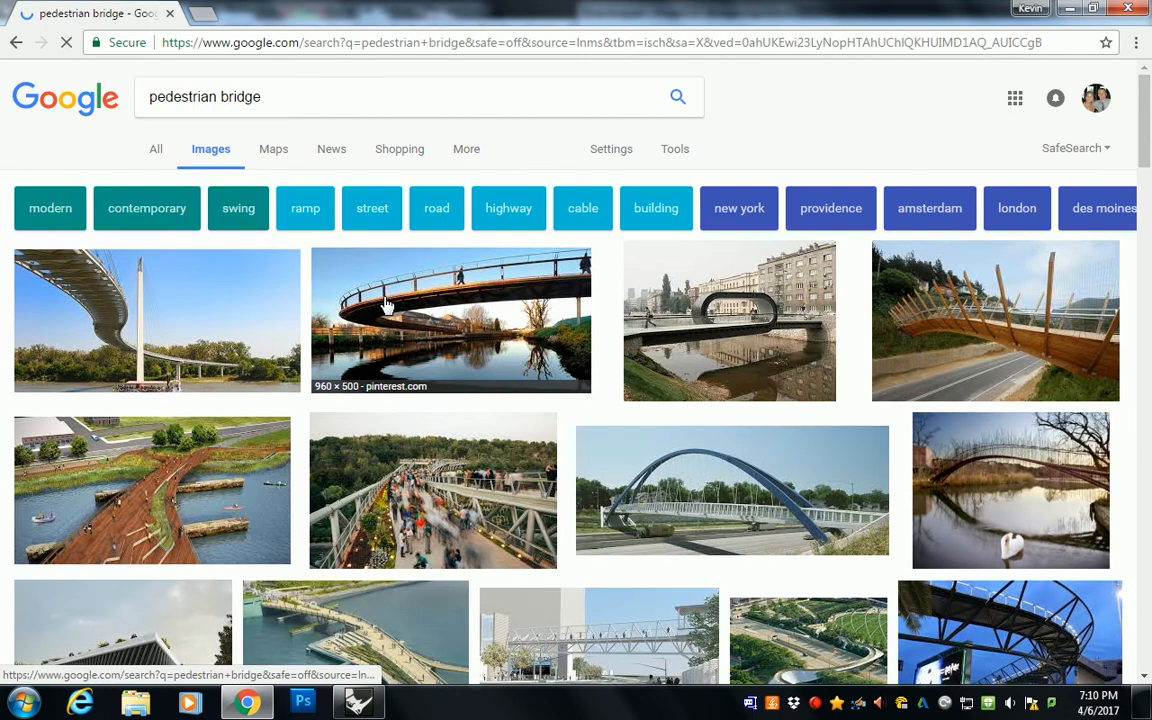
# Browse the pedestrian bridge images and open the archiexpo.com photo of the wooden bridge with the curved roof at full size
pyautogui.scroll(-6, 578, 193)
pyautogui.scroll(6, 591, 211)
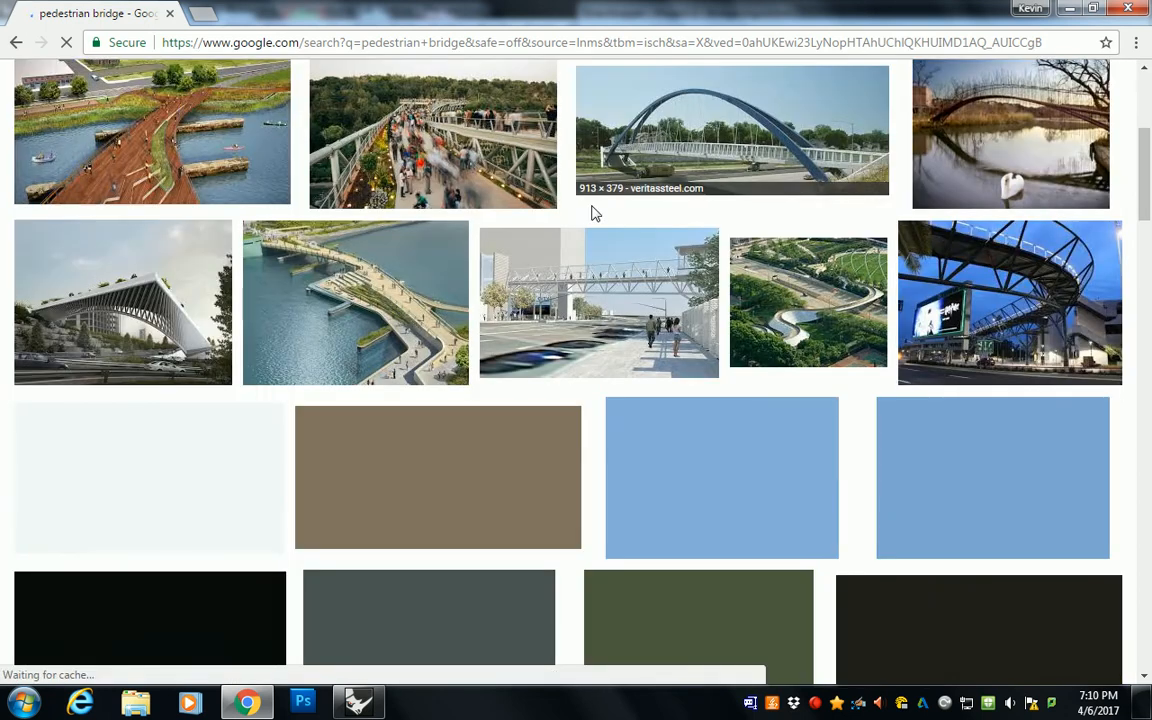
pyautogui.scroll(-5, 591, 222)
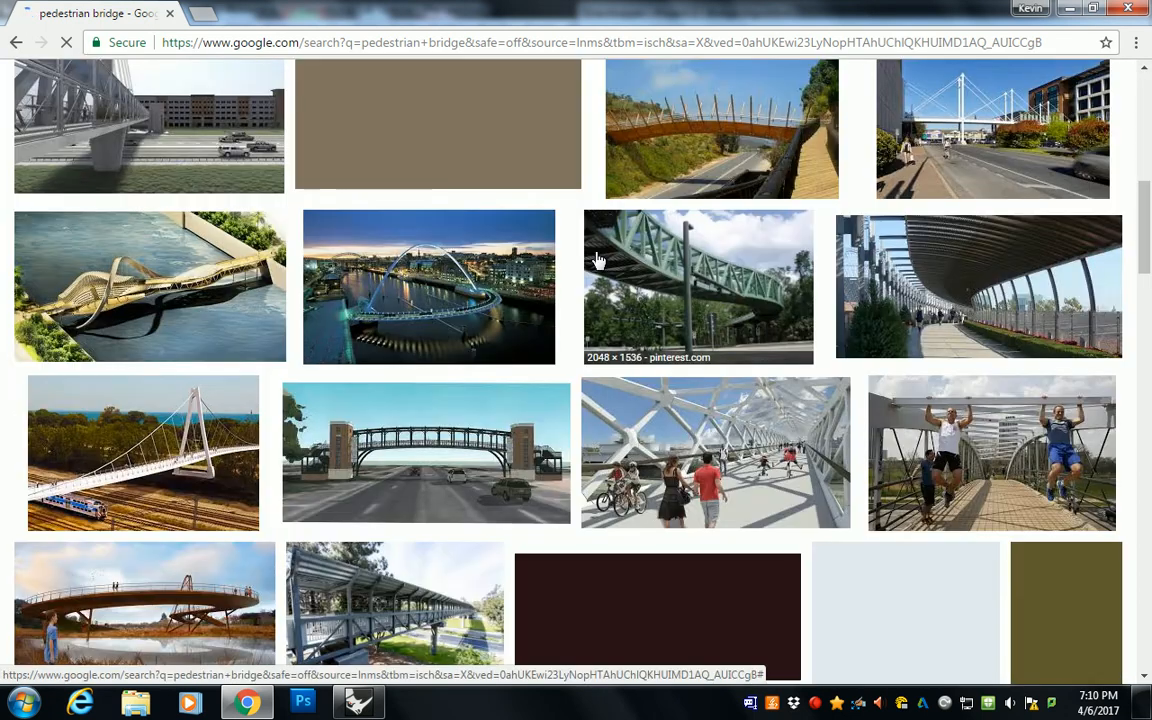
pyautogui.scroll(-2, 566, 277)
pyautogui.scroll(-5, 566, 277)
pyautogui.scroll(2, 545, 270)
pyautogui.scroll(-4, 448, 278)
pyautogui.scroll(-1, 448, 278)
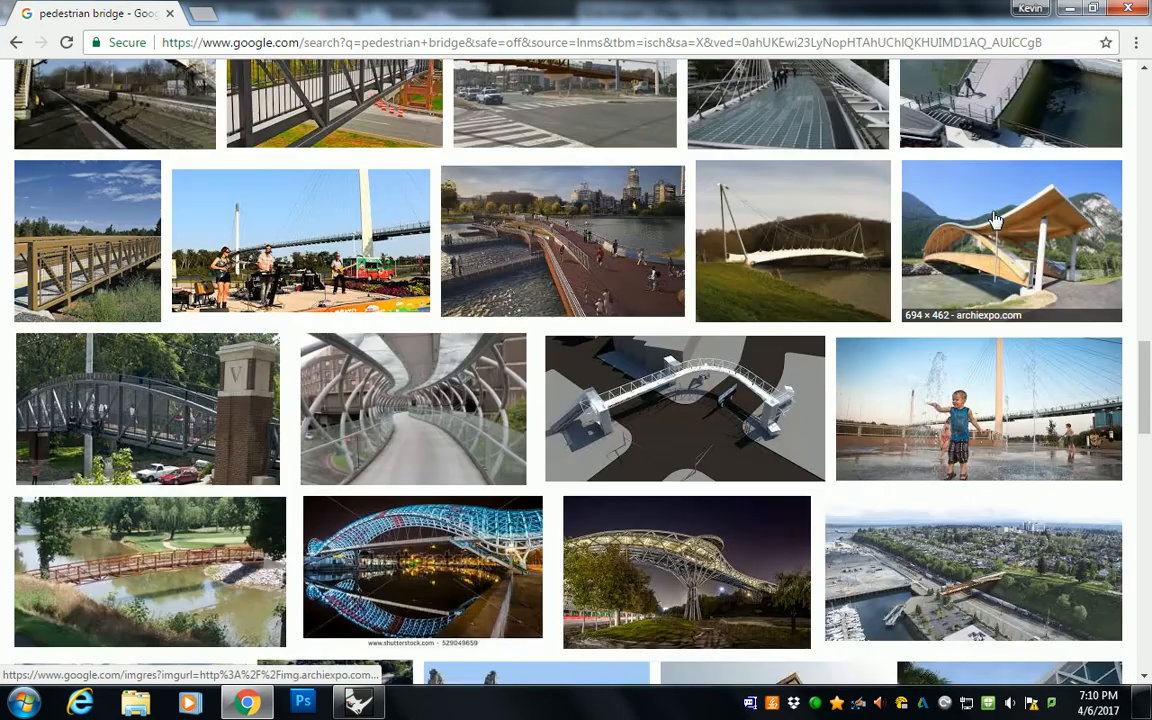
pyautogui.click(1036, 198)
pyautogui.click(411, 417)
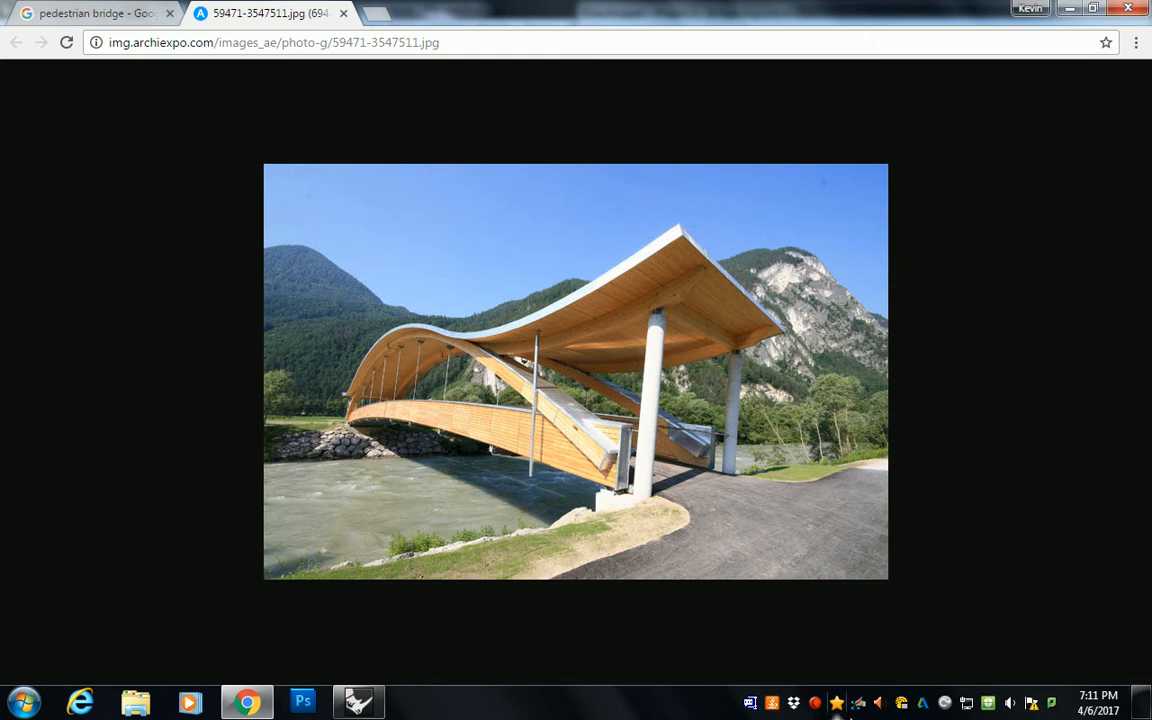
pyautogui.click(815, 703)
pyautogui.click(820, 672)
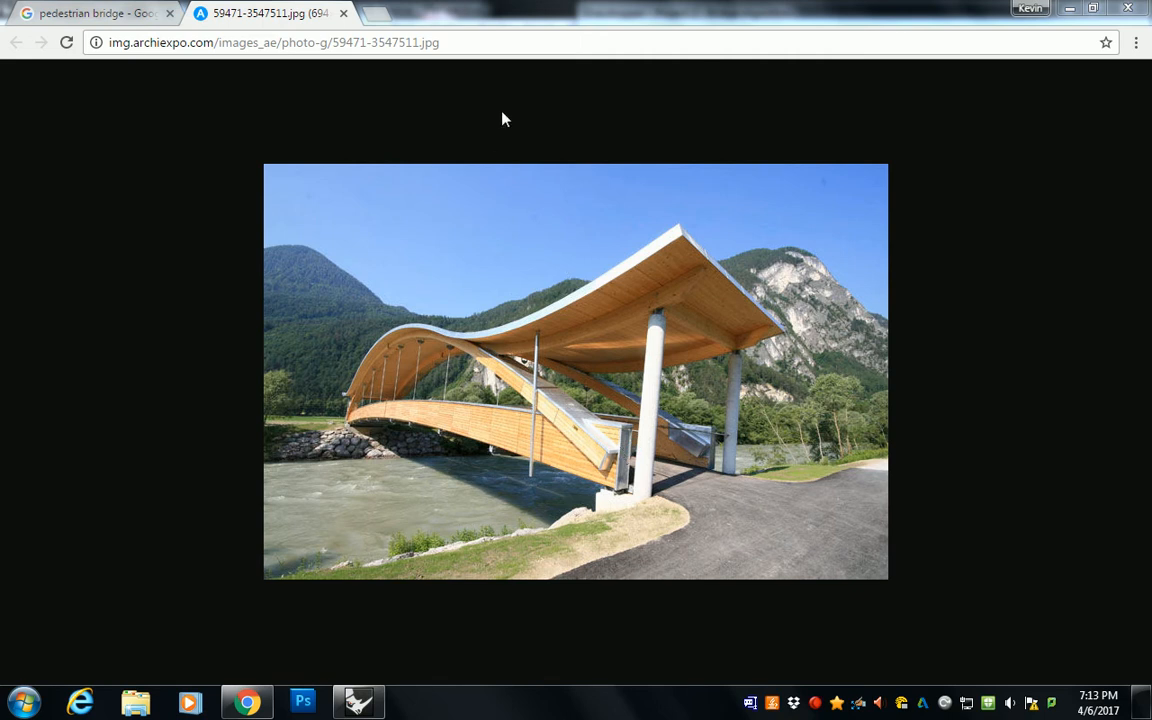
# Switch to the Rhino and Grasshopper bridge definition and select the Move component to examine its geometry
pyautogui.click(358, 702)
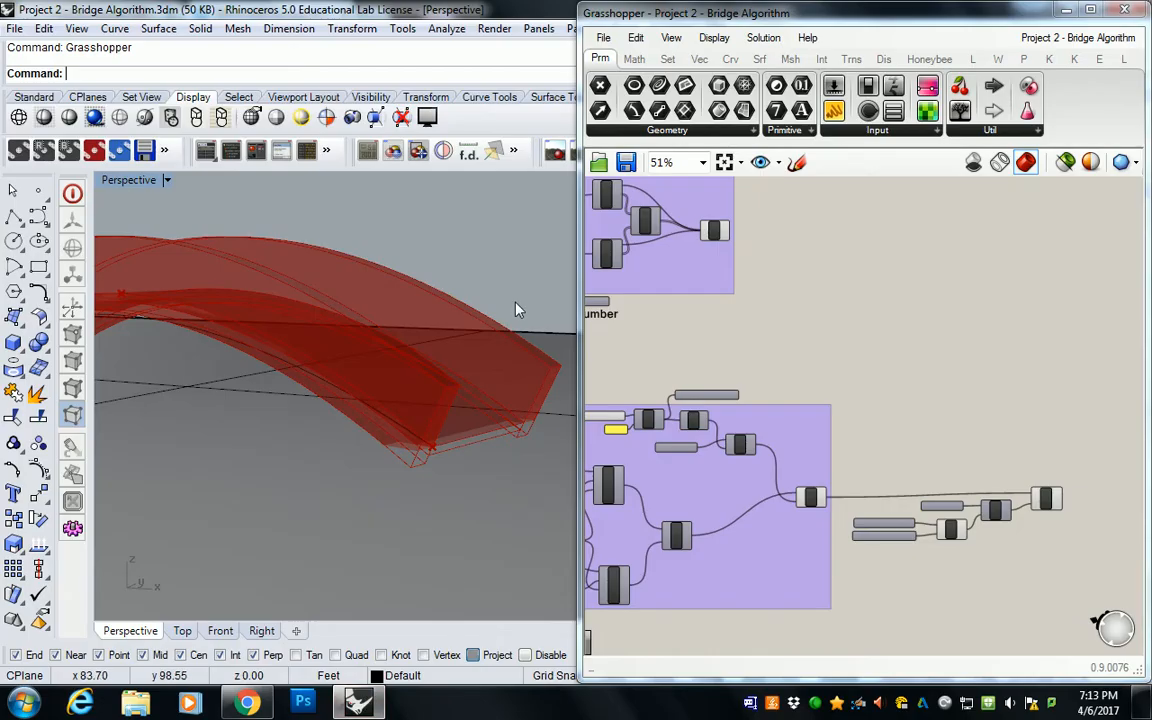
pyautogui.moveTo(472, 270); pyautogui.dragTo(432, 347, button='right')
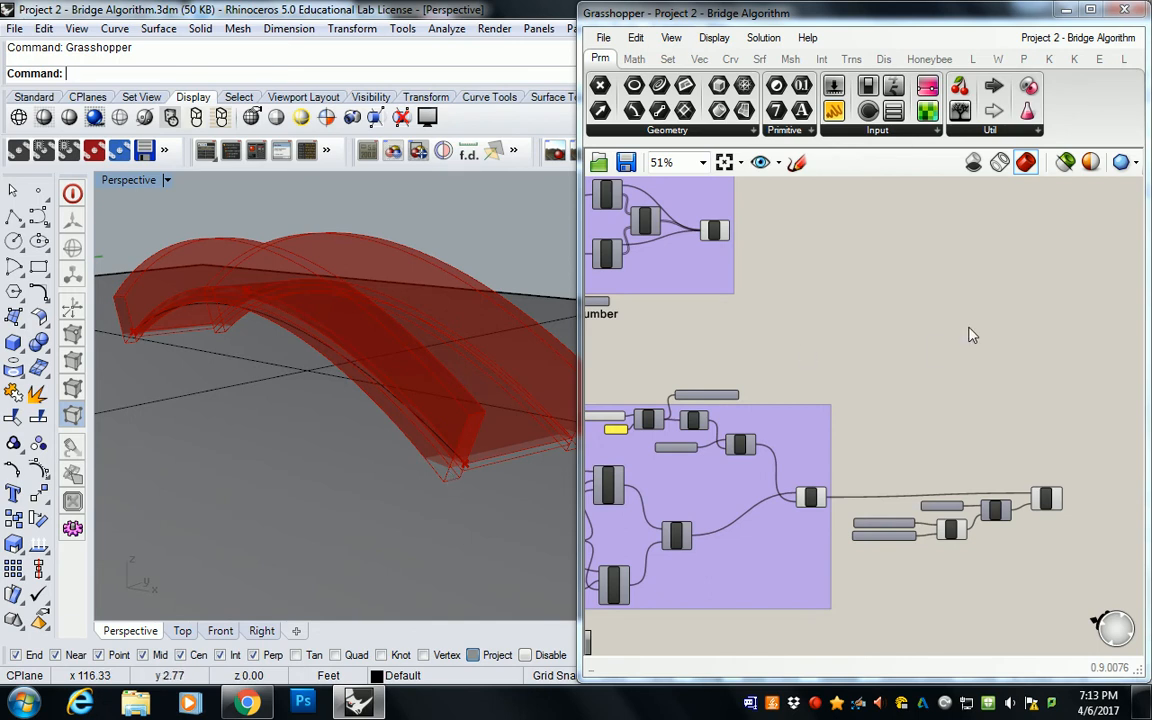
pyautogui.moveTo(1068, 515); pyautogui.dragTo(893, 411, button='right')
pyautogui.scroll(3, 893, 411)
pyautogui.click(858, 411)
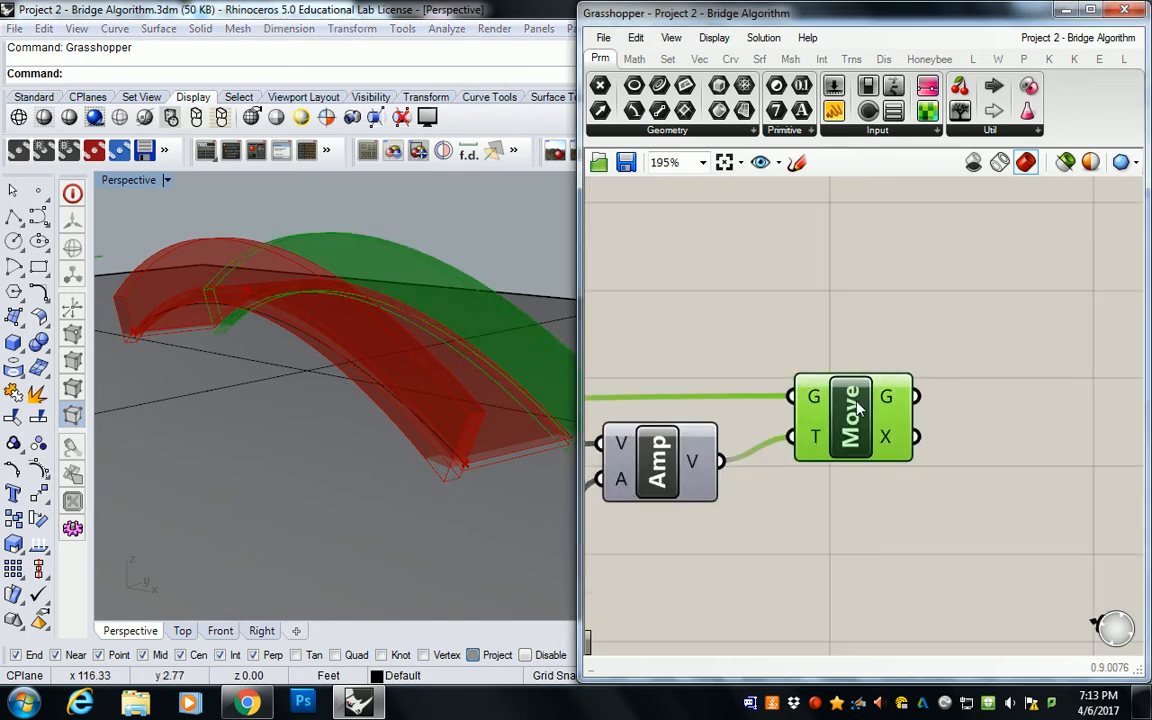
# Select the BVol component and the Extr component in turn to examine which bridge part each one generates
pyautogui.scroll(-5, 858, 408)
pyautogui.moveTo(770, 316); pyautogui.dragTo(950, 331, button='right')
pyautogui.scroll(6, 811, 229)
pyautogui.click(826, 271)
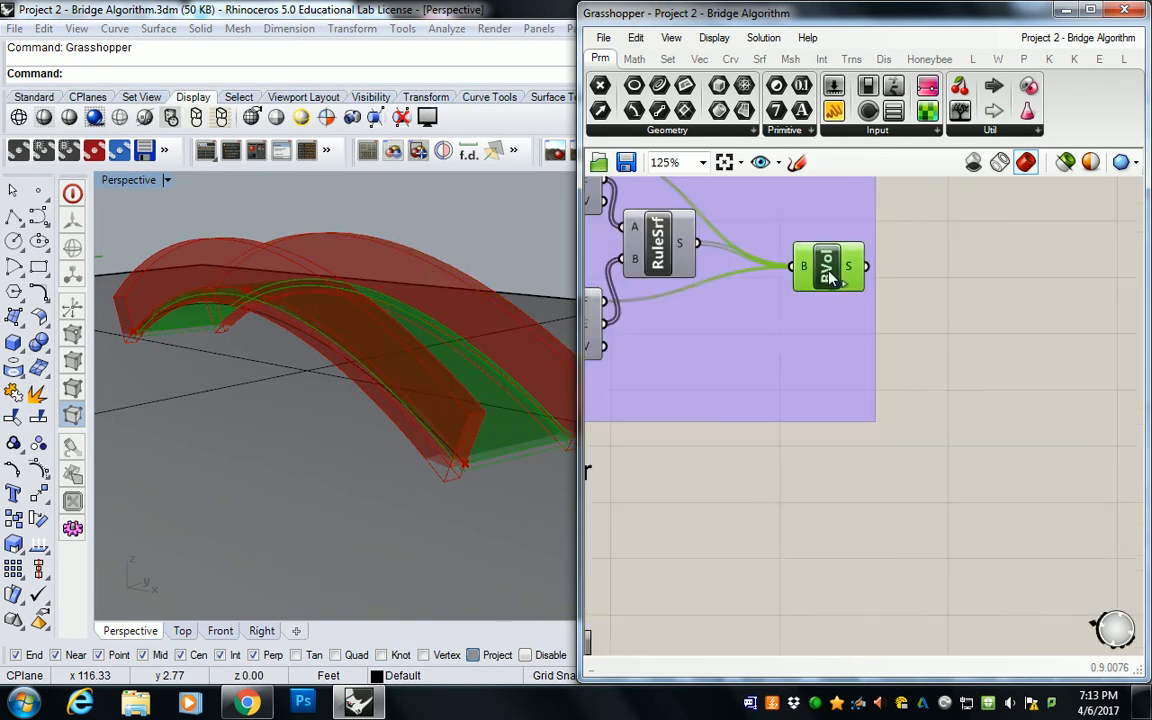
pyautogui.moveTo(977, 280); pyautogui.dragTo(823, 362, button='right')
pyautogui.moveTo(779, 444); pyautogui.dragTo(889, 194, button='right')
pyautogui.scroll(-4, 889, 194)
pyautogui.moveTo(932, 366); pyautogui.dragTo(856, 350, button='right')
pyautogui.scroll(4, 873, 403)
pyautogui.click(871, 403)
pyautogui.scroll(-4, 870, 403)
pyautogui.moveTo(950, 390); pyautogui.dragTo(795, 396, button='right')
# Shift the Move and Amplitude components with their connected parameters up the canvas, clearing space beside the Extr component
pyautogui.moveTo(646, 229); pyautogui.dragTo(1041, 532)
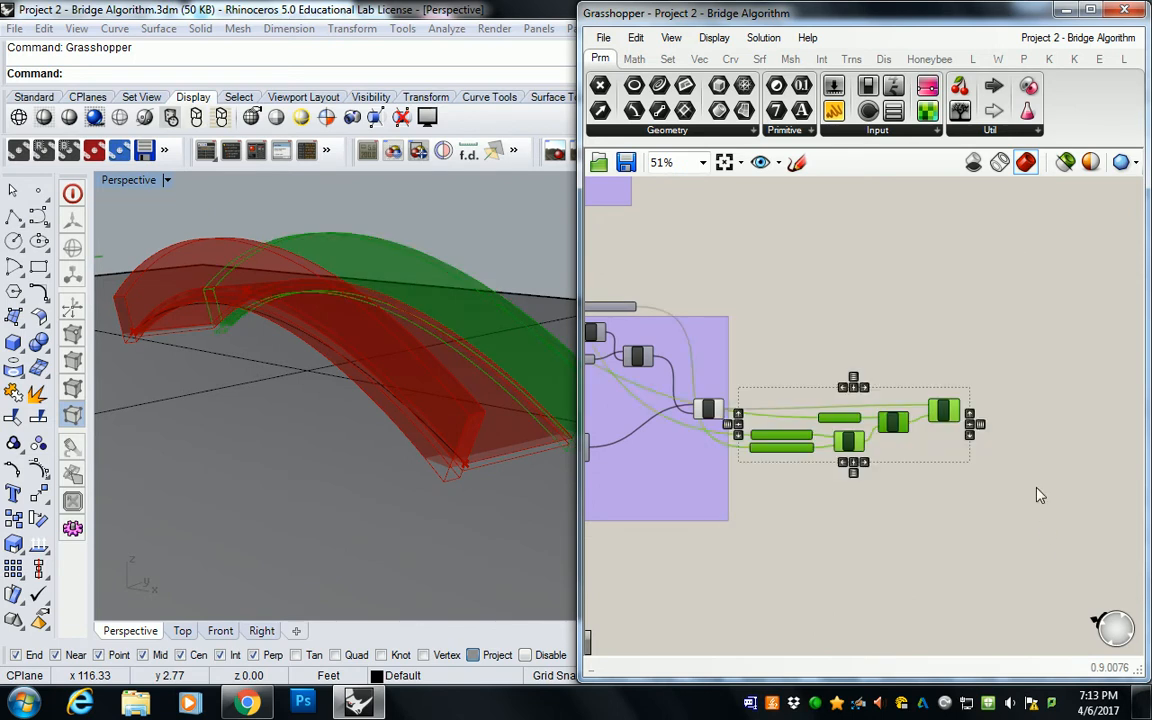
pyautogui.moveTo(848, 462); pyautogui.dragTo(773, 455, button='right')
pyautogui.moveTo(773, 455); pyautogui.dragTo(798, 300)
pyautogui.click(720, 347)
# Add a Deconstruct Brep component, connect the Extr output E to its B input, and select it for preview
pyautogui.moveTo(720, 347); pyautogui.dragTo(848, 370, button='right')
pyautogui.scroll(4, 785, 425)
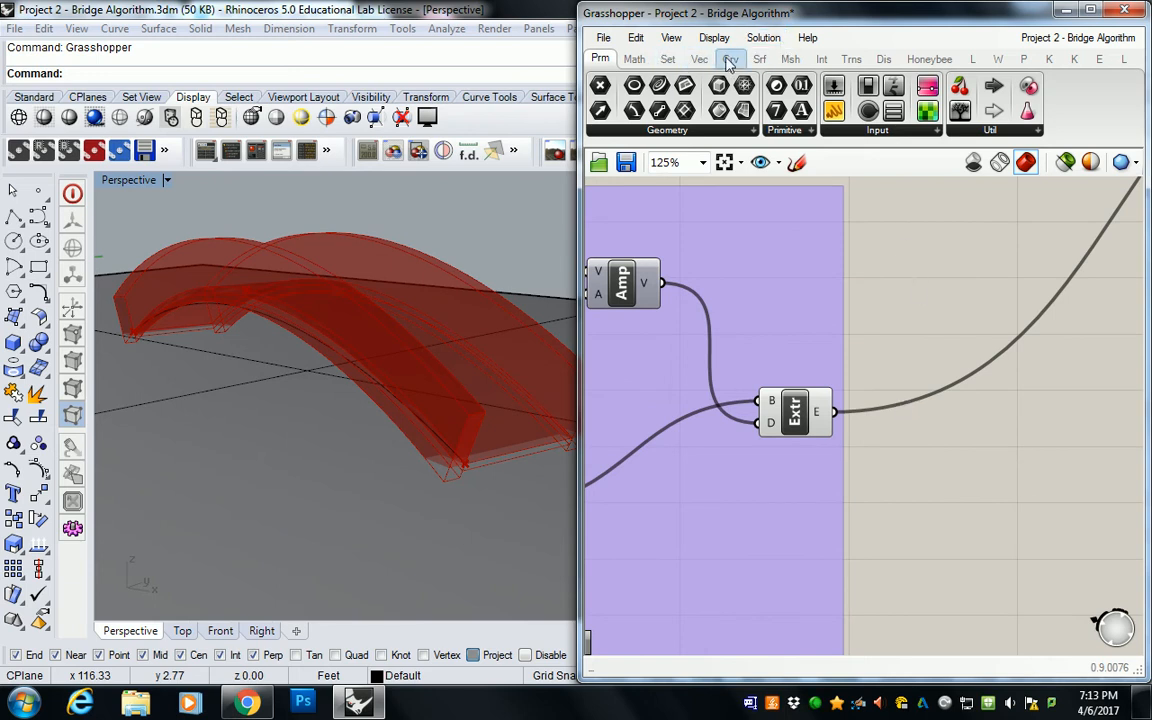
pyautogui.click(760, 58)
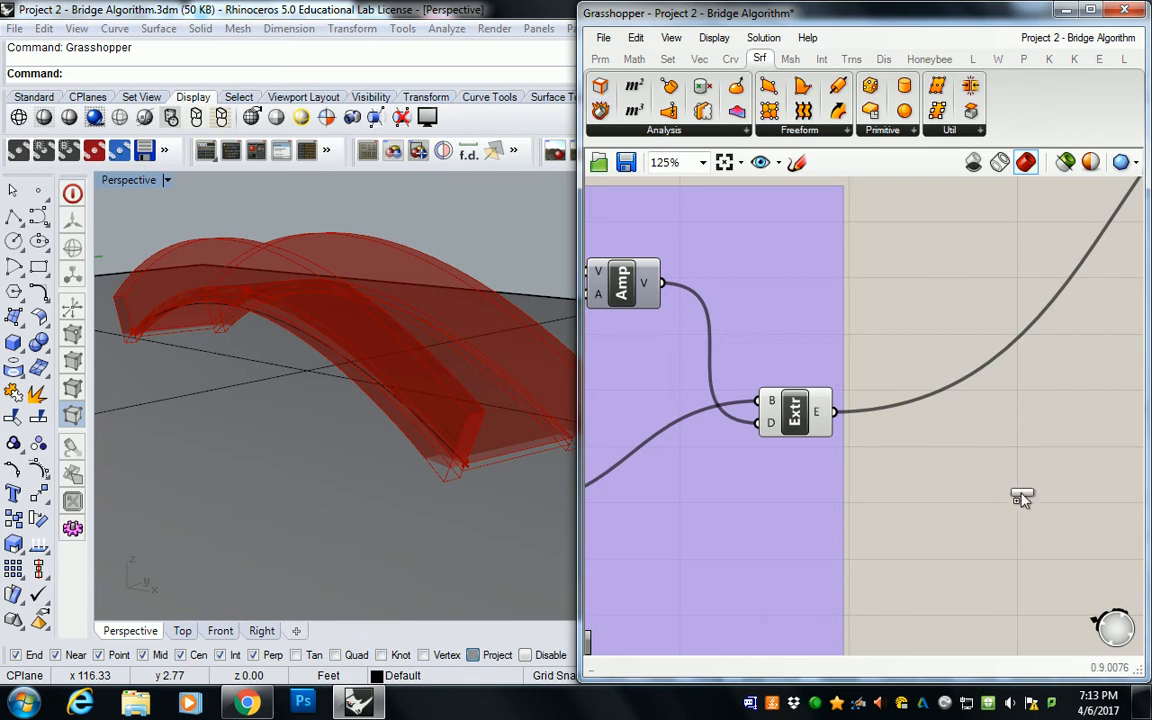
pyautogui.moveTo(987, 482); pyautogui.dragTo(1048, 490)
pyautogui.moveTo(837, 413); pyautogui.dragTo(1020, 498)
pyautogui.moveTo(1033, 505); pyautogui.dragTo(759, 461, button='right')
pyautogui.click(772, 457)
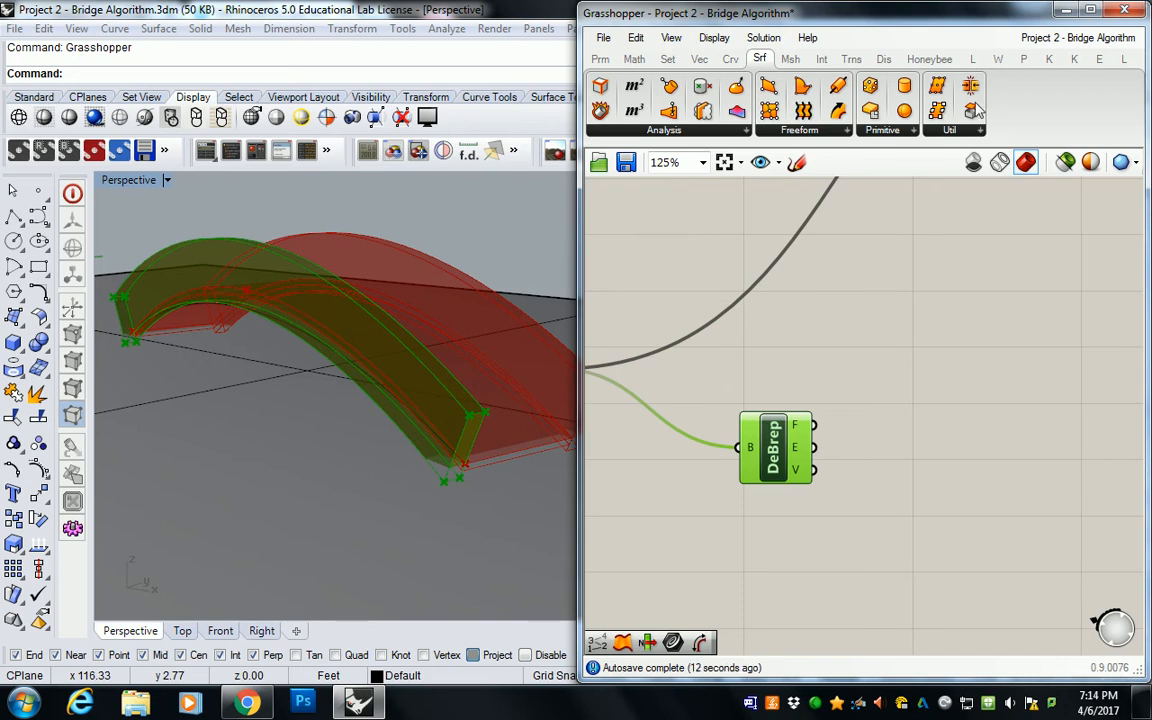
# Add a List Item component and an integer number slider ranging from 0 to 11 beside the DeBrep component
pyautogui.click(667, 58)
pyautogui.click(671, 131)
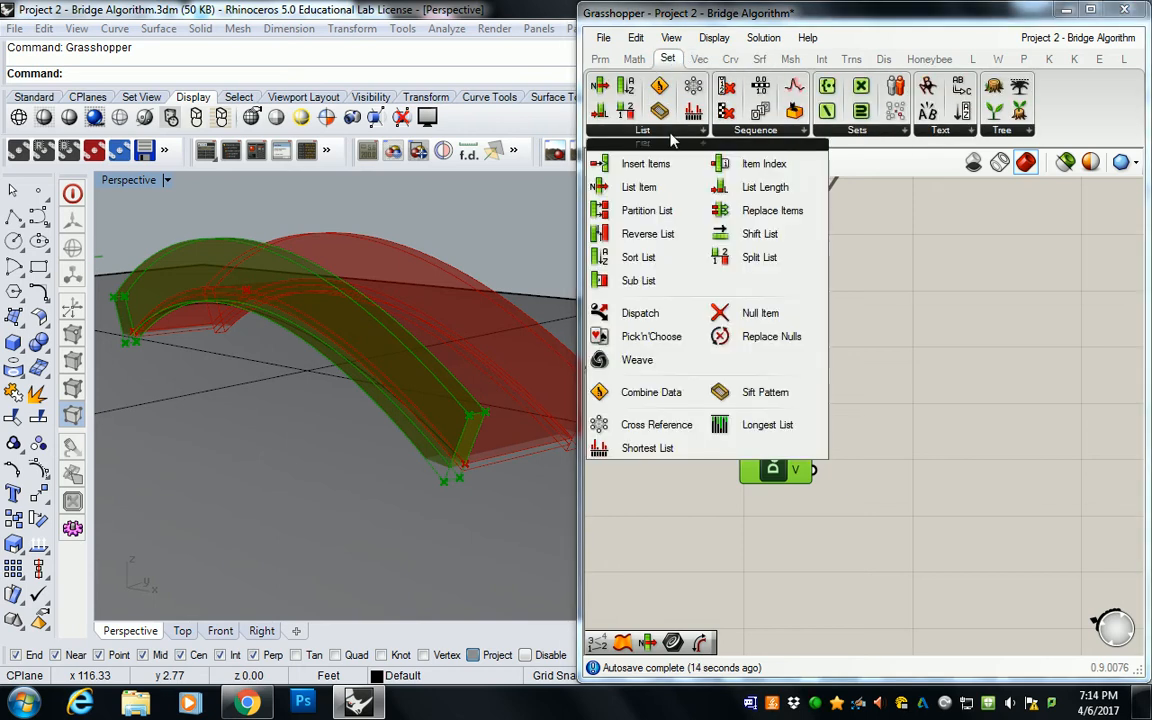
pyautogui.moveTo(640, 188); pyautogui.dragTo(985, 452)
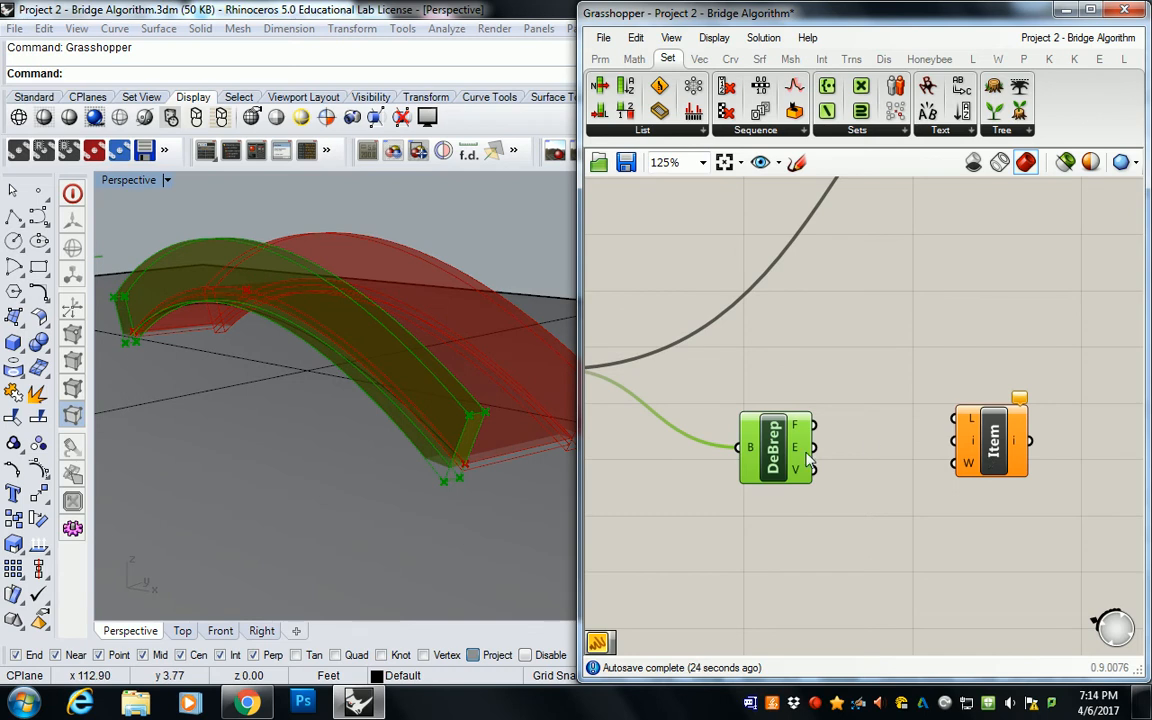
pyautogui.moveTo(805, 456)
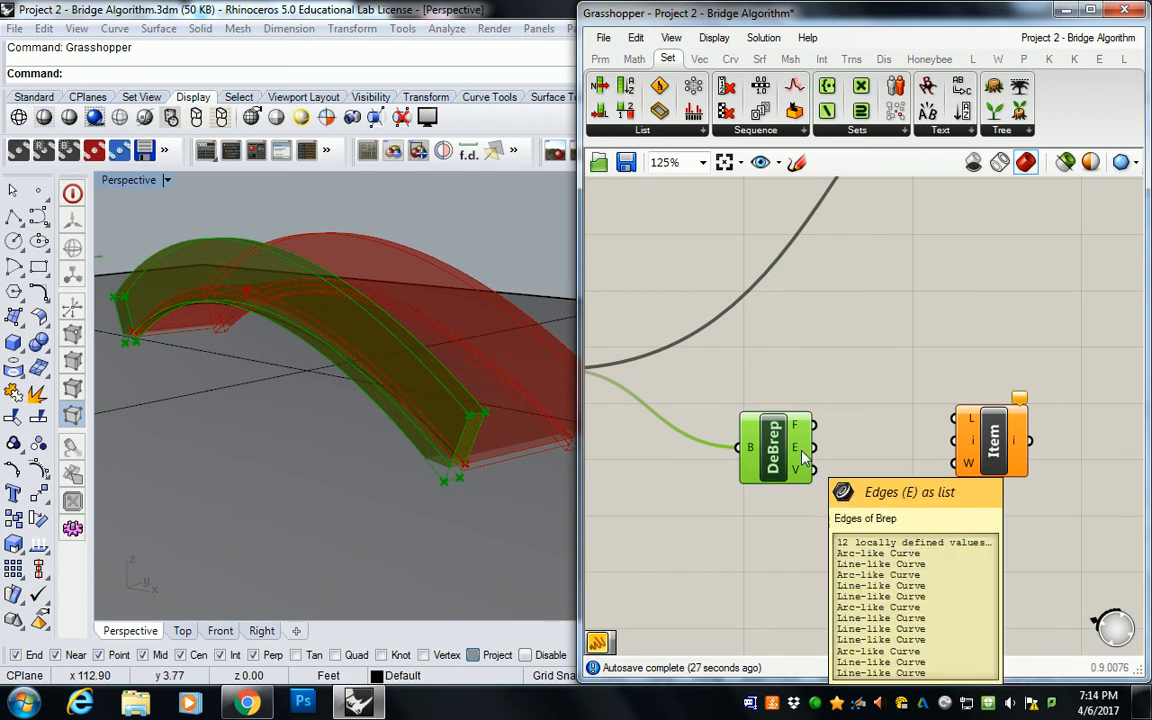
pyautogui.doubleClick(875, 352)
pyautogui.write('0<15')
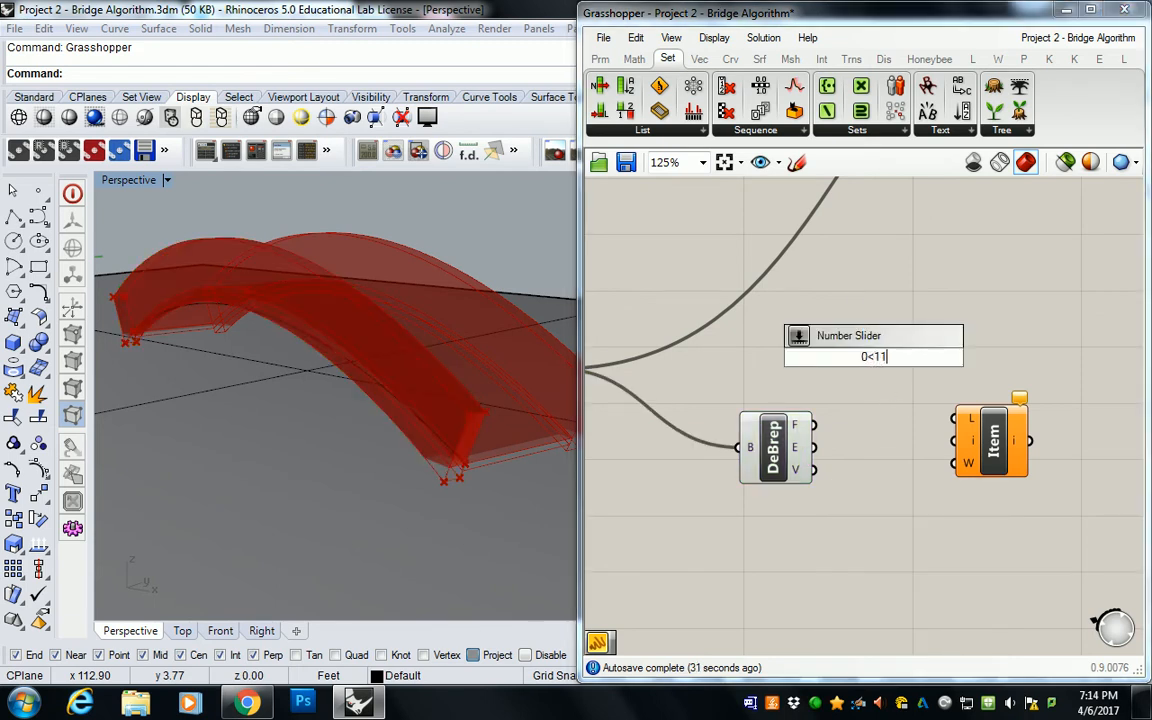
pyautogui.press('Return')
# Connect the slider to the List Item's index input and the DeBrep edges output to its list input
pyautogui.moveTo(988, 404); pyautogui.dragTo(1040, 367)
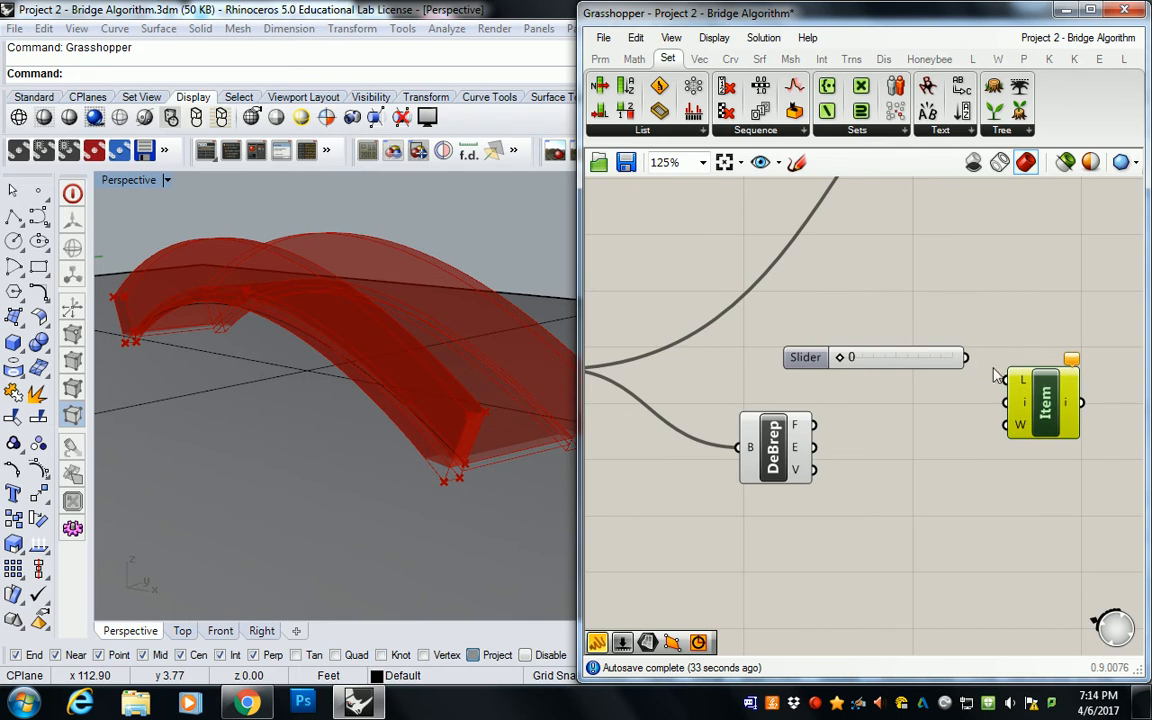
pyautogui.moveTo(966, 357); pyautogui.dragTo(1037, 439)
pyautogui.moveTo(816, 449); pyautogui.dragTo(1003, 428)
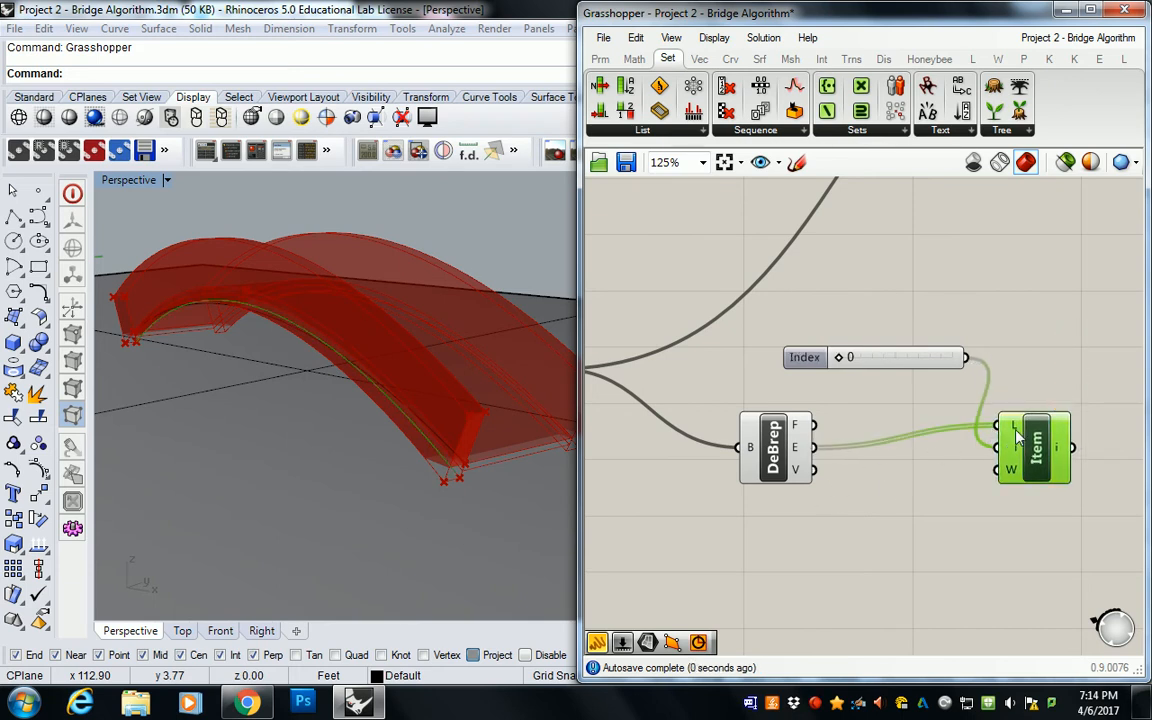
# Step through the brep's edges with the Index slider, stopping at 7
pyautogui.moveTo(1013, 432); pyautogui.dragTo(835, 428, button='right')
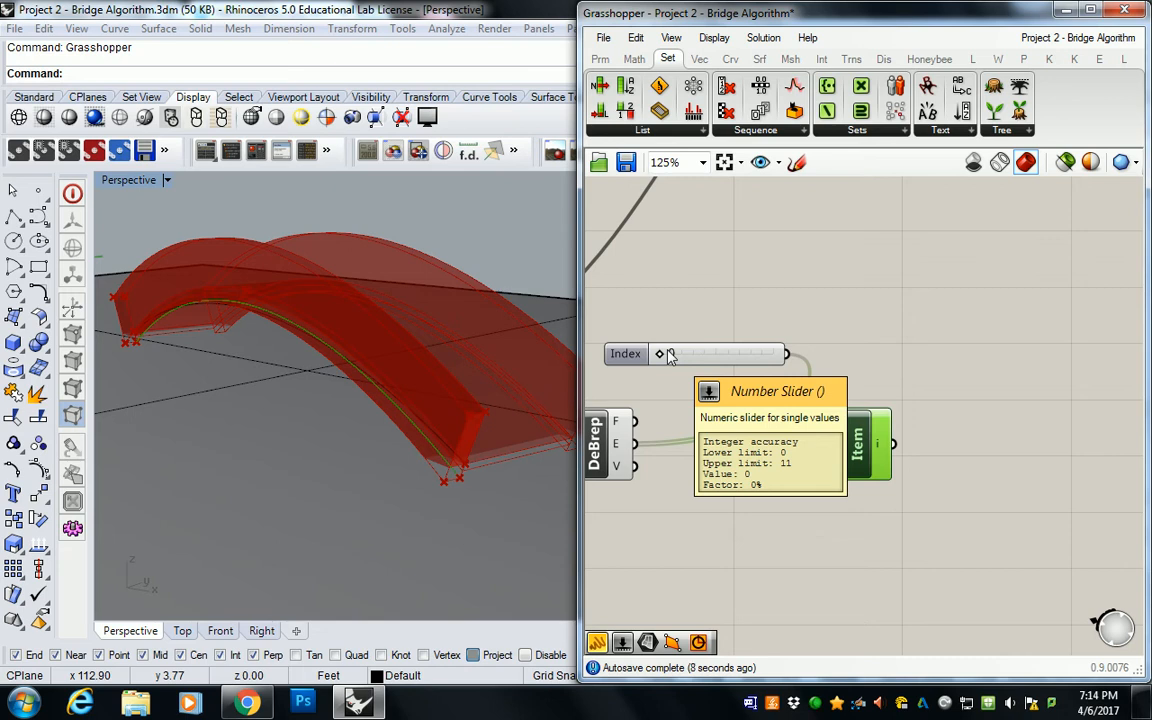
pyautogui.moveTo(670, 356); pyautogui.dragTo(733, 358)
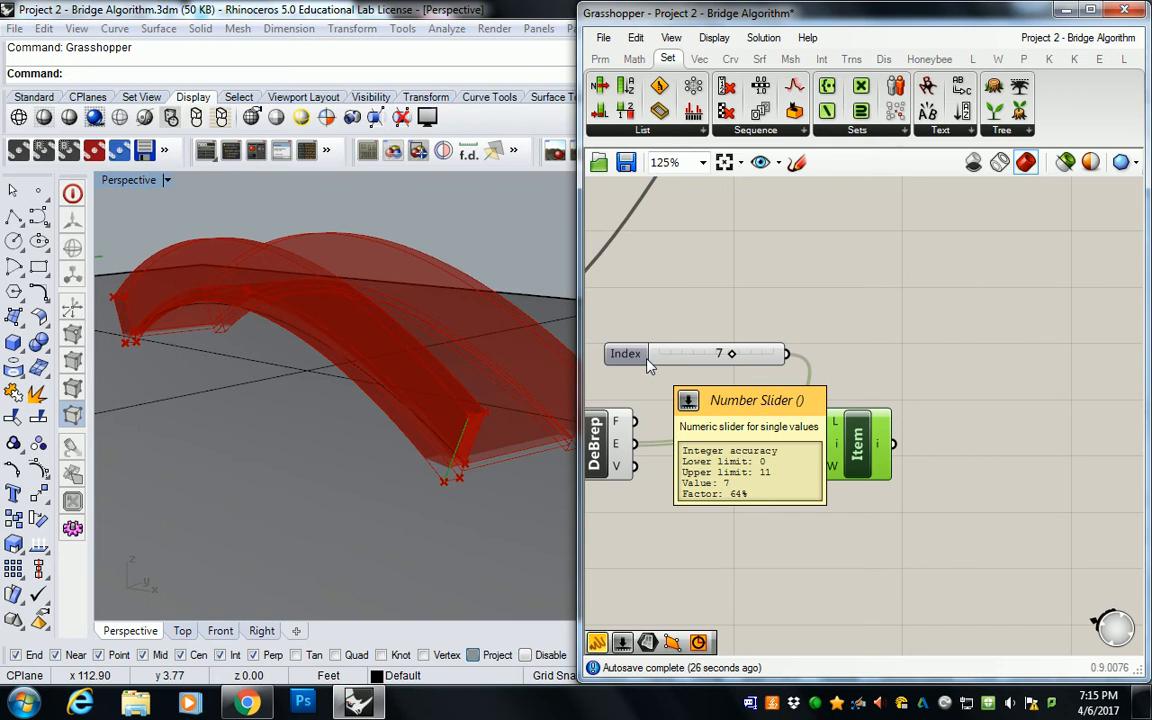
pyautogui.click(699, 352)
# Move the List Item component and its Index slider farther away from the DeBrep component
pyautogui.moveTo(856, 444); pyautogui.dragTo(1017, 427)
pyautogui.scroll(-2, 1014, 427)
pyautogui.moveTo(975, 401); pyautogui.dragTo(846, 407, button='right')
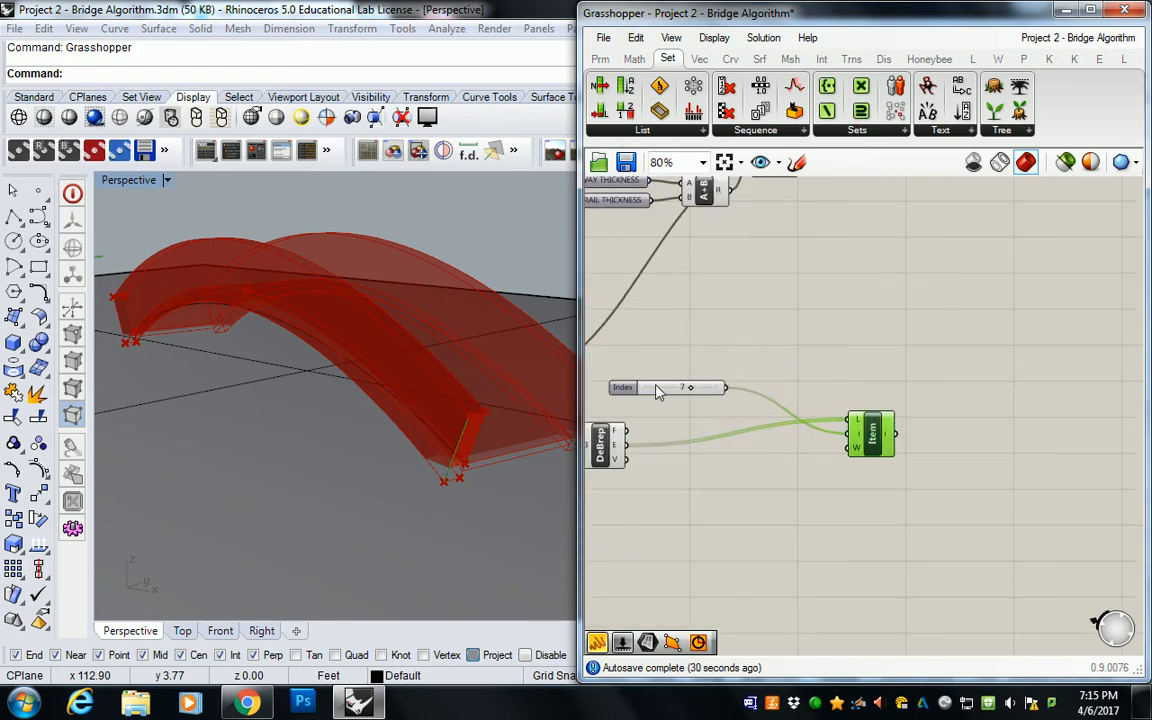
pyautogui.moveTo(657, 388); pyautogui.dragTo(775, 383)
pyautogui.moveTo(1147, 464)
pyautogui.mouseDown()
pyautogui.moveTo(848, 464)
pyautogui.moveTo(1145, 464)
pyautogui.mouseUp()
pyautogui.moveTo(998, 332); pyautogui.dragTo(764, 534)
pyautogui.moveTo(881, 443); pyautogui.dragTo(1063, 425)
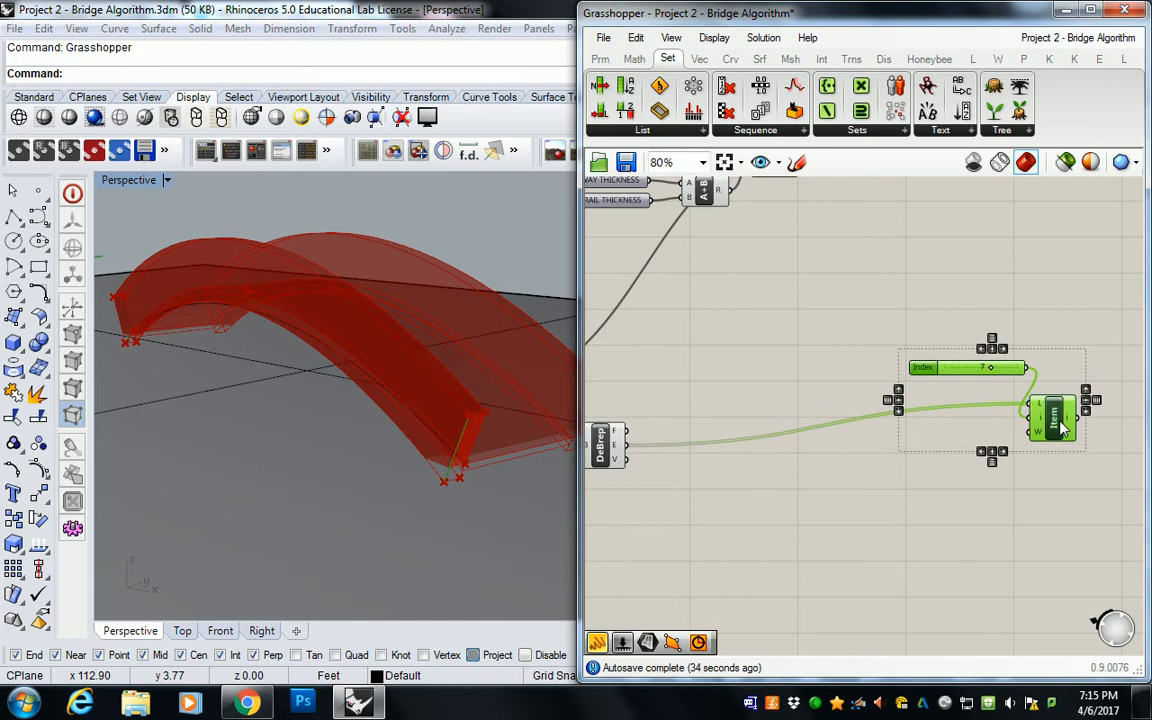
pyautogui.click(715, 416)
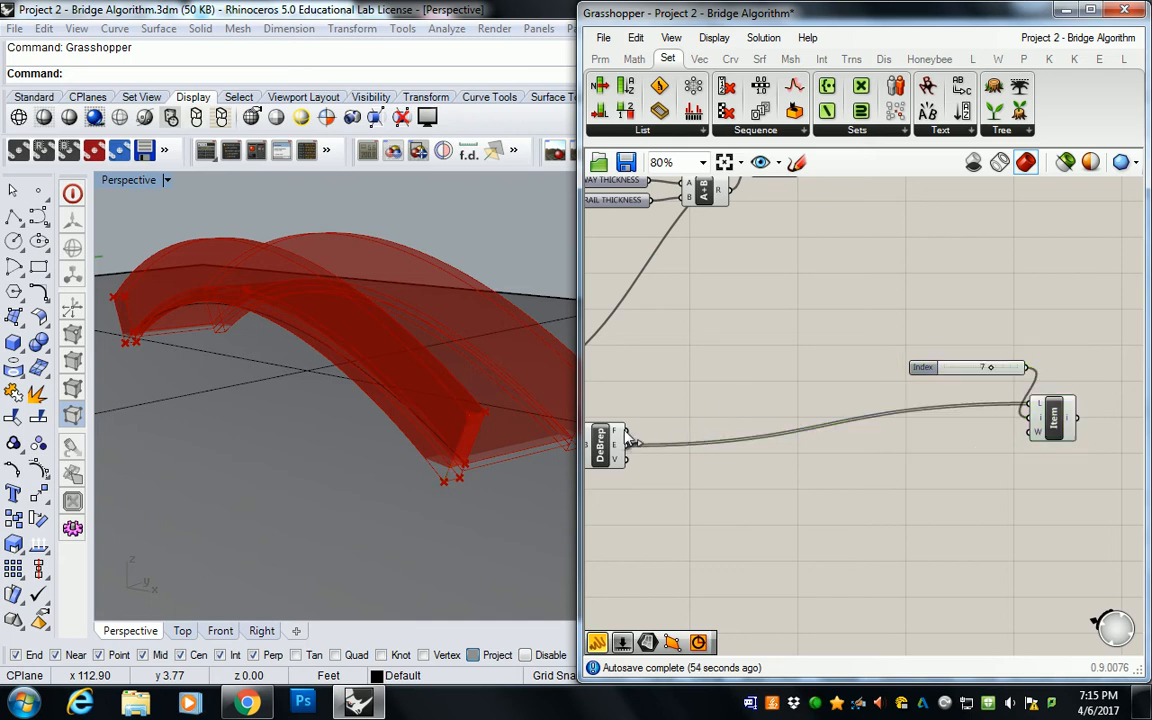
# Feed the DeBrep faces output into the List Item's list input instead and set the Index slider to 5
pyautogui.moveTo(629, 432); pyautogui.dragTo(1032, 404)
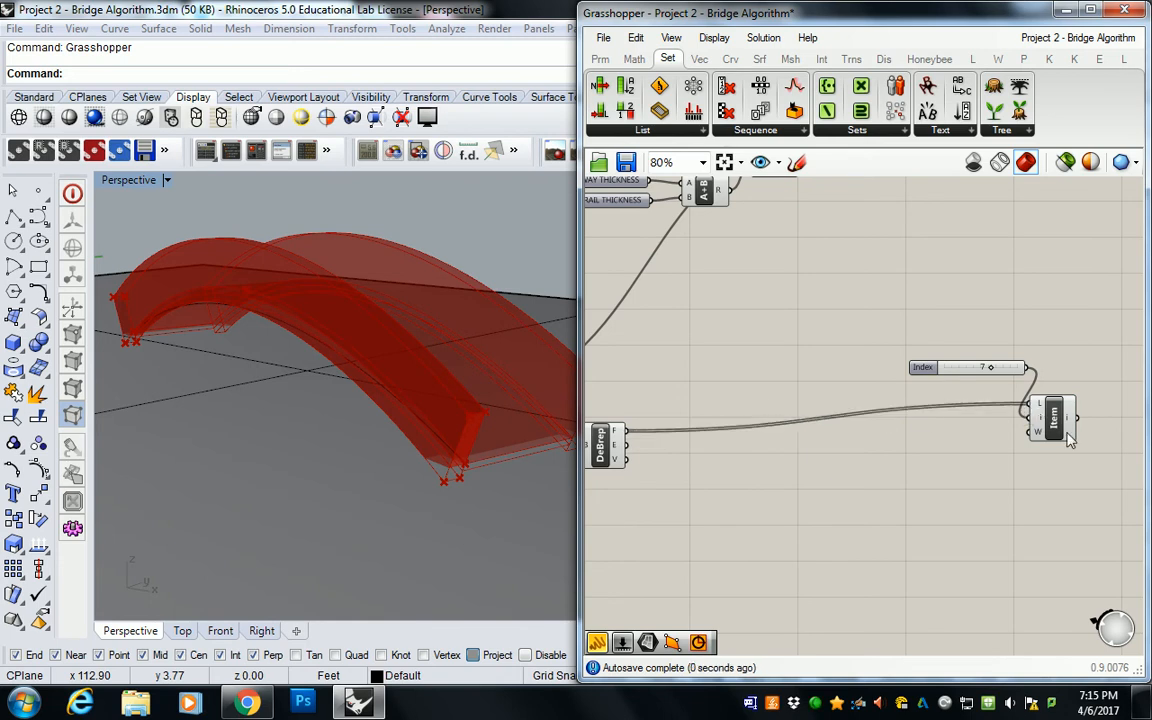
pyautogui.click(1050, 418)
pyautogui.moveTo(915, 368); pyautogui.dragTo(740, 381)
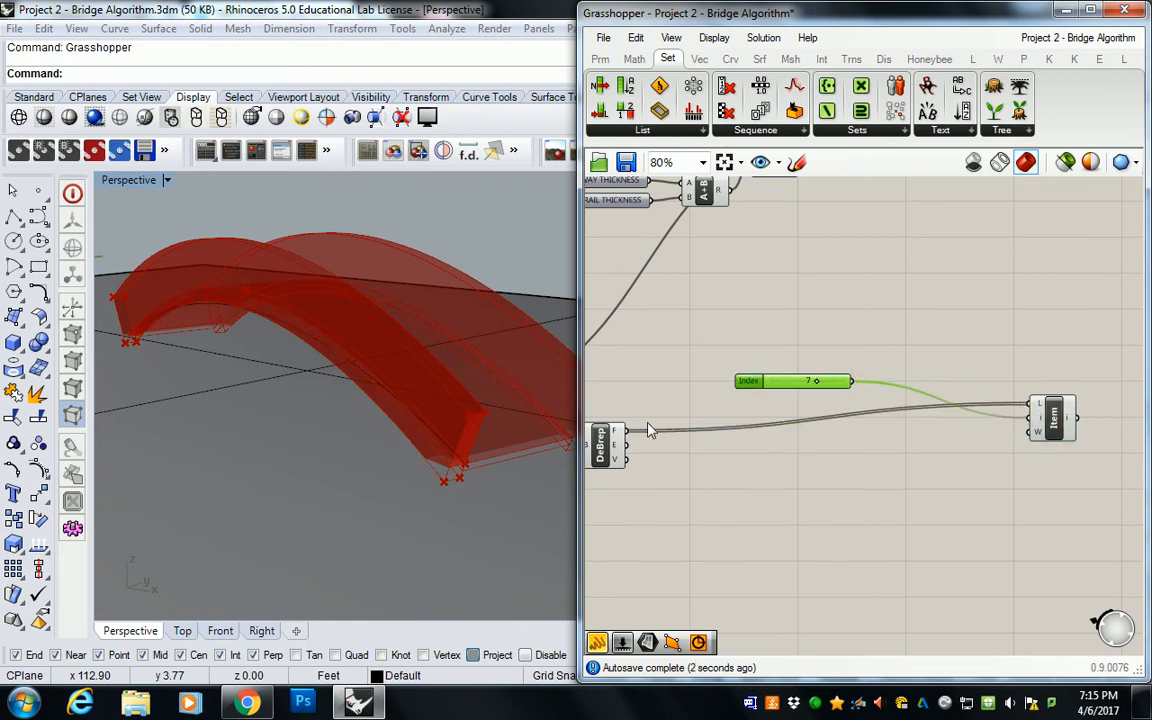
pyautogui.moveTo(1050, 412); pyautogui.dragTo(901, 440)
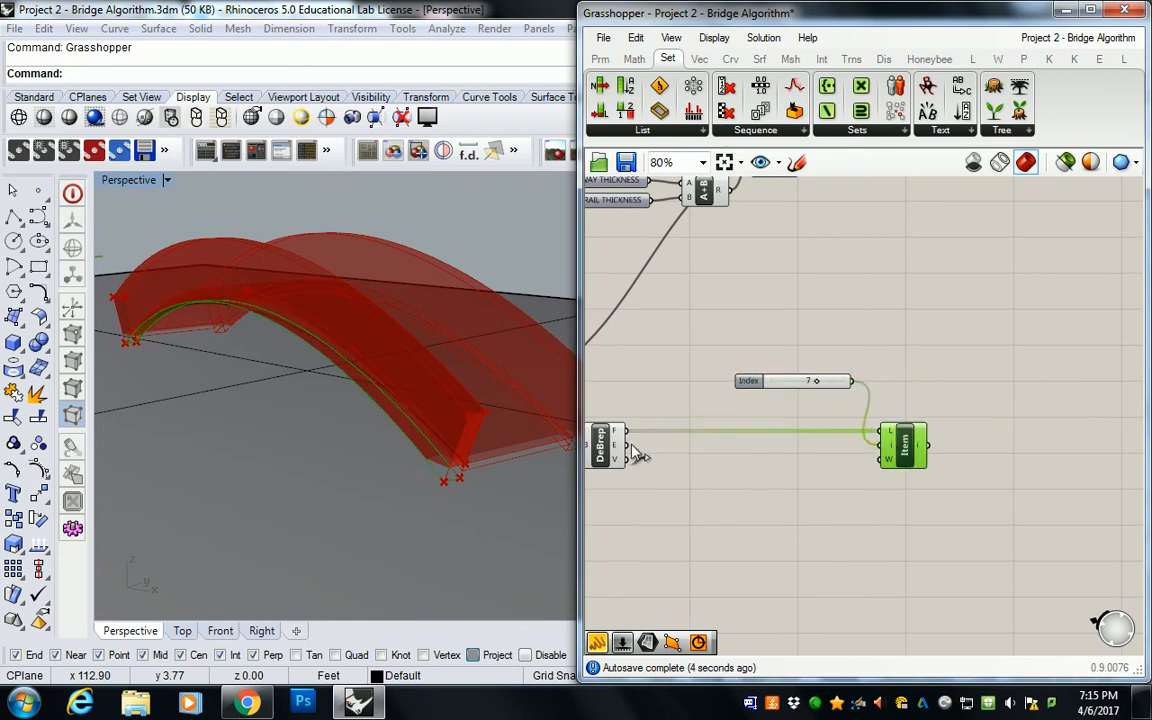
pyautogui.moveTo(816, 385)
pyautogui.mouseDown()
pyautogui.moveTo(767, 387)
pyautogui.moveTo(805, 394)
pyautogui.mouseUp()
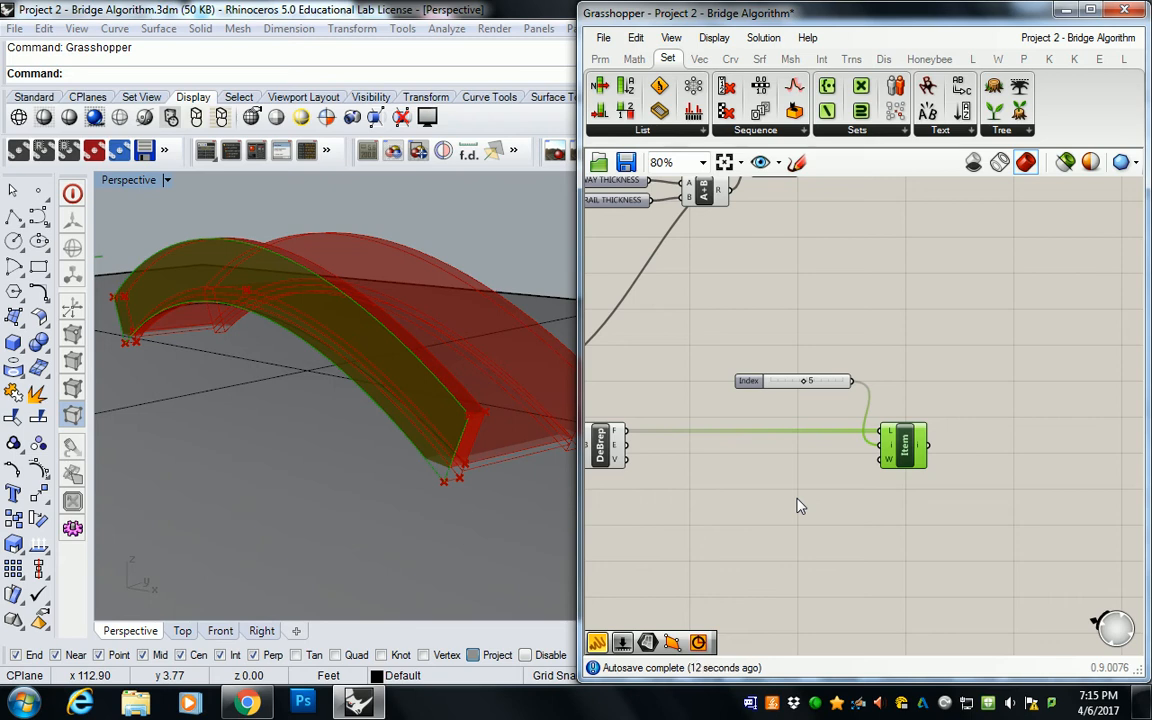
# Move the Index slider and List Item together to sit right beside the DeBrep component
pyautogui.moveTo(1059, 281); pyautogui.dragTo(630, 499)
pyautogui.moveTo(913, 457); pyautogui.dragTo(767, 456)
pyautogui.click(757, 349)
# Add a Construct Domain² component with U0, U1, V0 and V1 inputs below the List Item component
pyautogui.moveTo(756, 348); pyautogui.dragTo(843, 346, button='right')
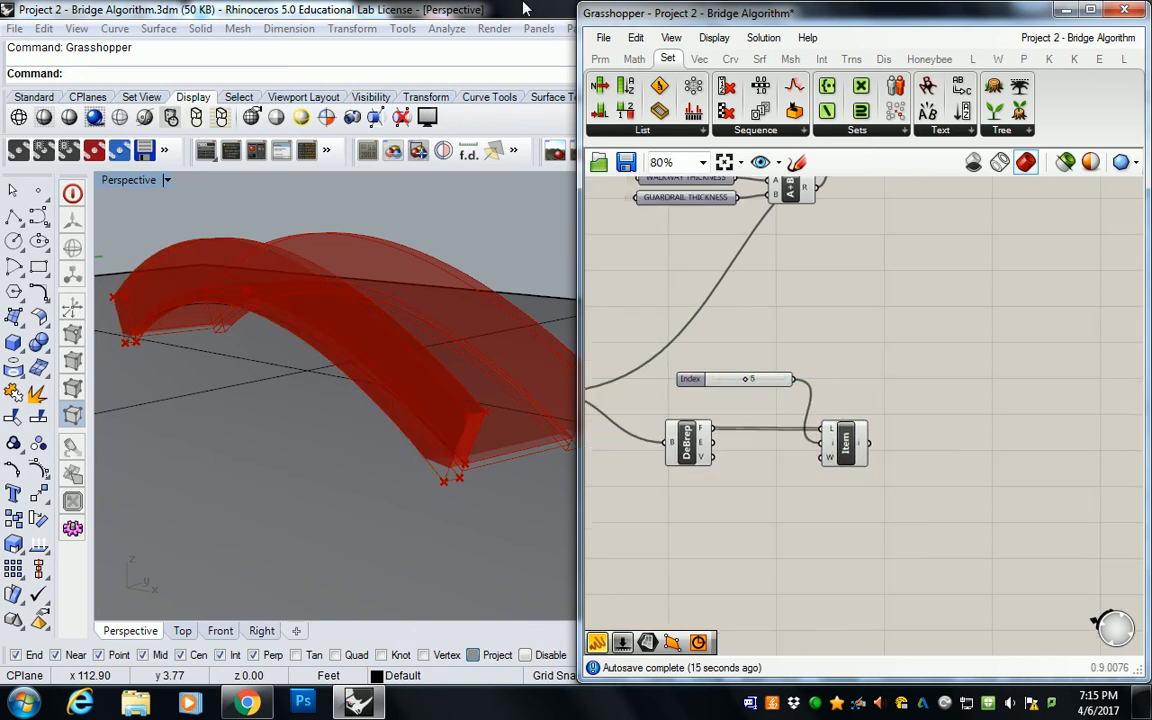
pyautogui.click(634, 58)
pyautogui.click(613, 130)
pyautogui.click(640, 334)
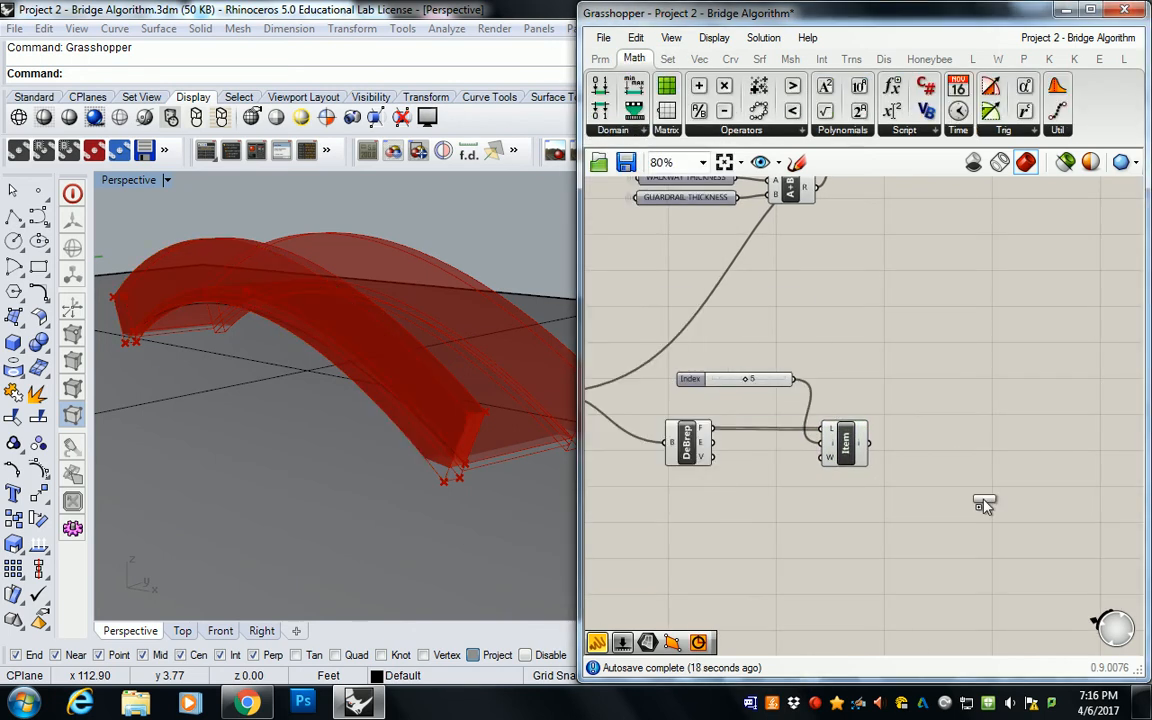
pyautogui.click(1036, 482)
pyautogui.moveTo(1036, 482); pyautogui.dragTo(919, 499)
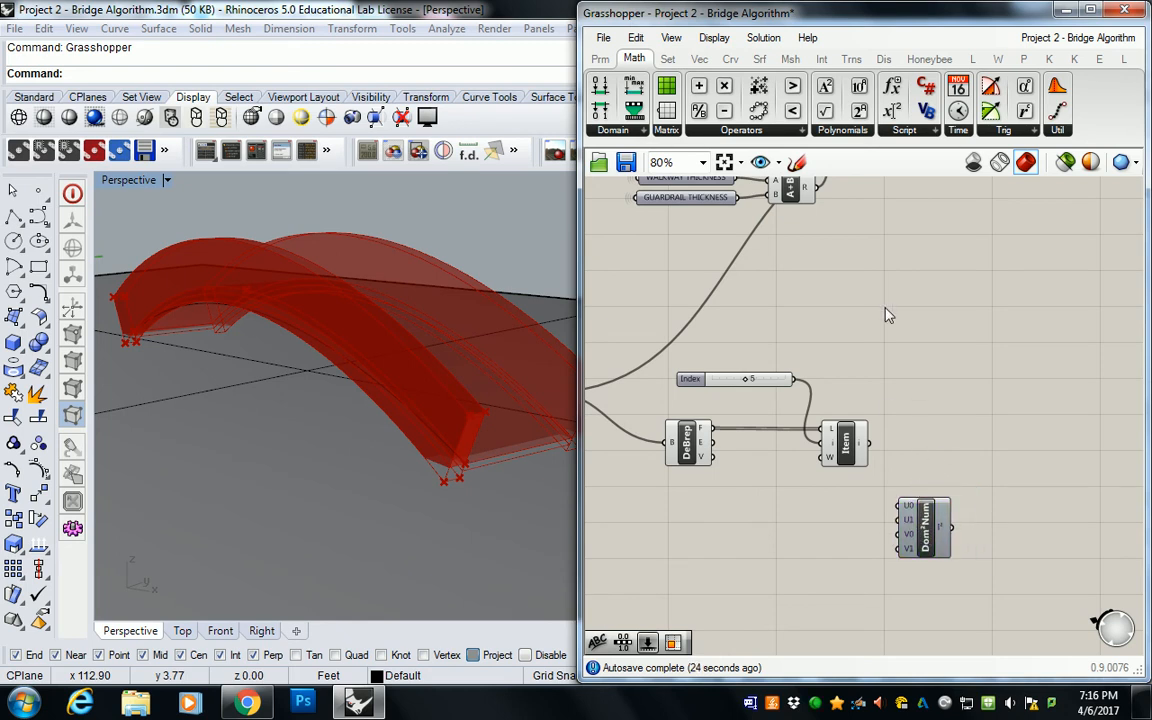
# Add an Isotrim component beyond the List Item and feed the List Item output into its surface input
pyautogui.click(760, 58)
pyautogui.click(958, 130)
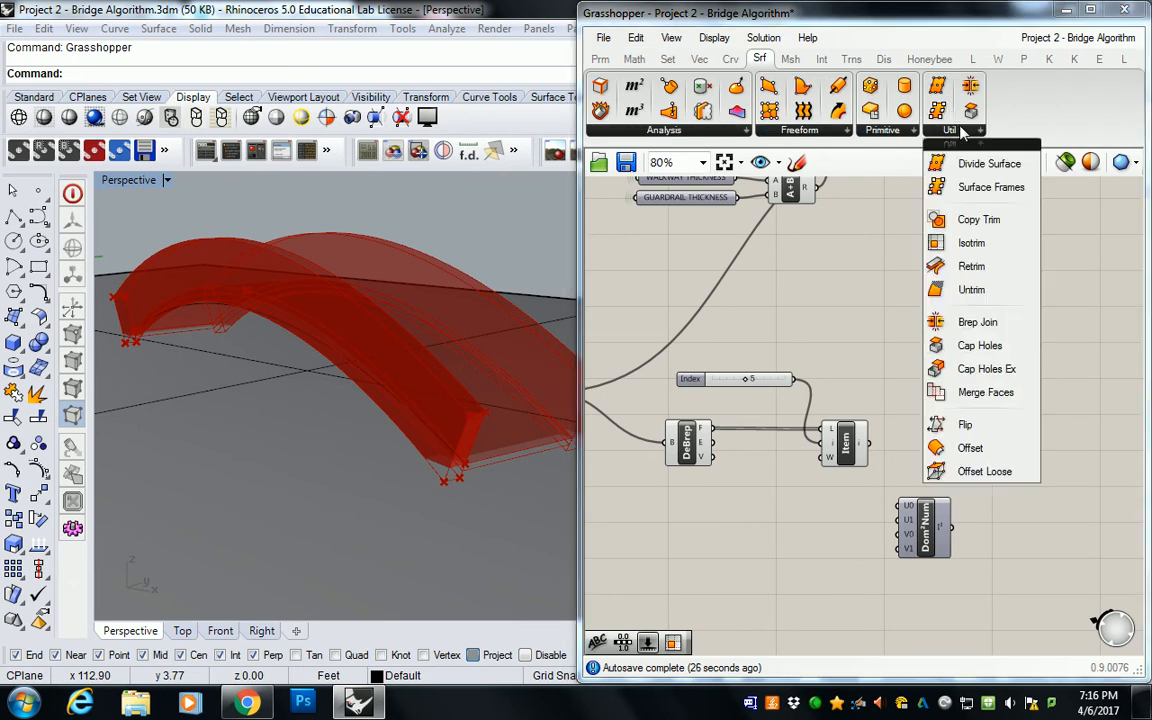
pyautogui.moveTo(975, 289); pyautogui.dragTo(1020, 452)
pyautogui.moveTo(871, 444); pyautogui.dragTo(1000, 447)
# Reparameterize the Isotrim surface input and connect the Construct Domain² output to its domain input
pyautogui.rightClick(1015, 452)
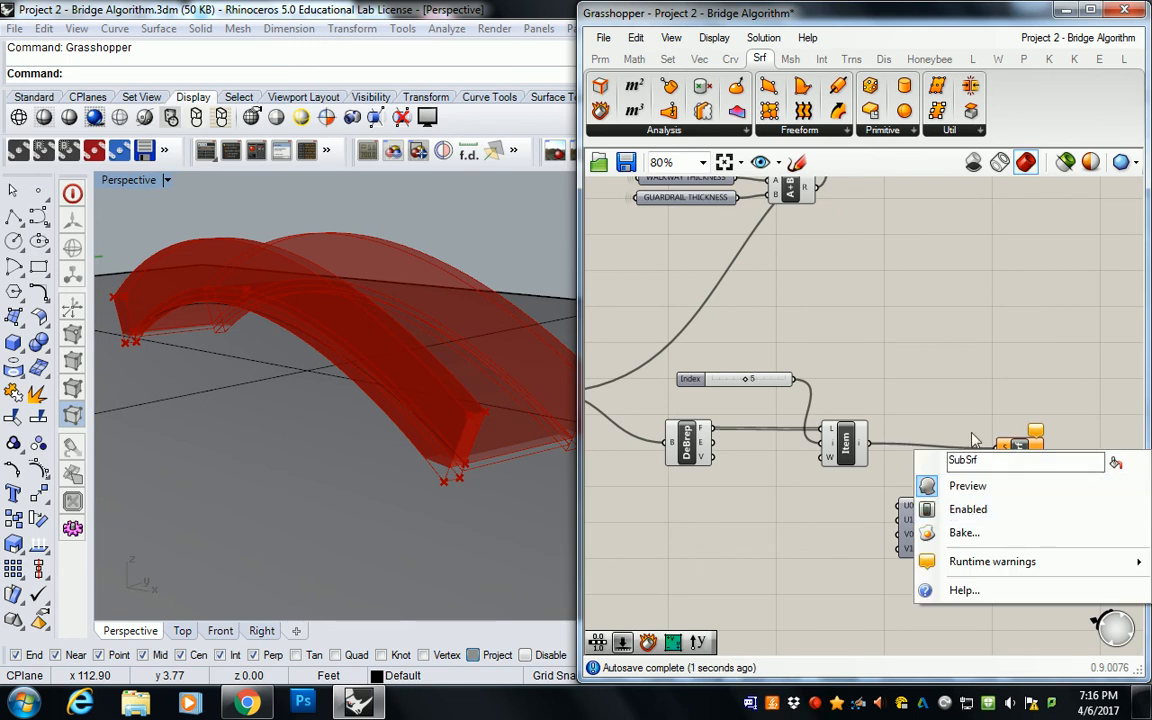
pyautogui.click(991, 393)
pyautogui.rightClick(1005, 446)
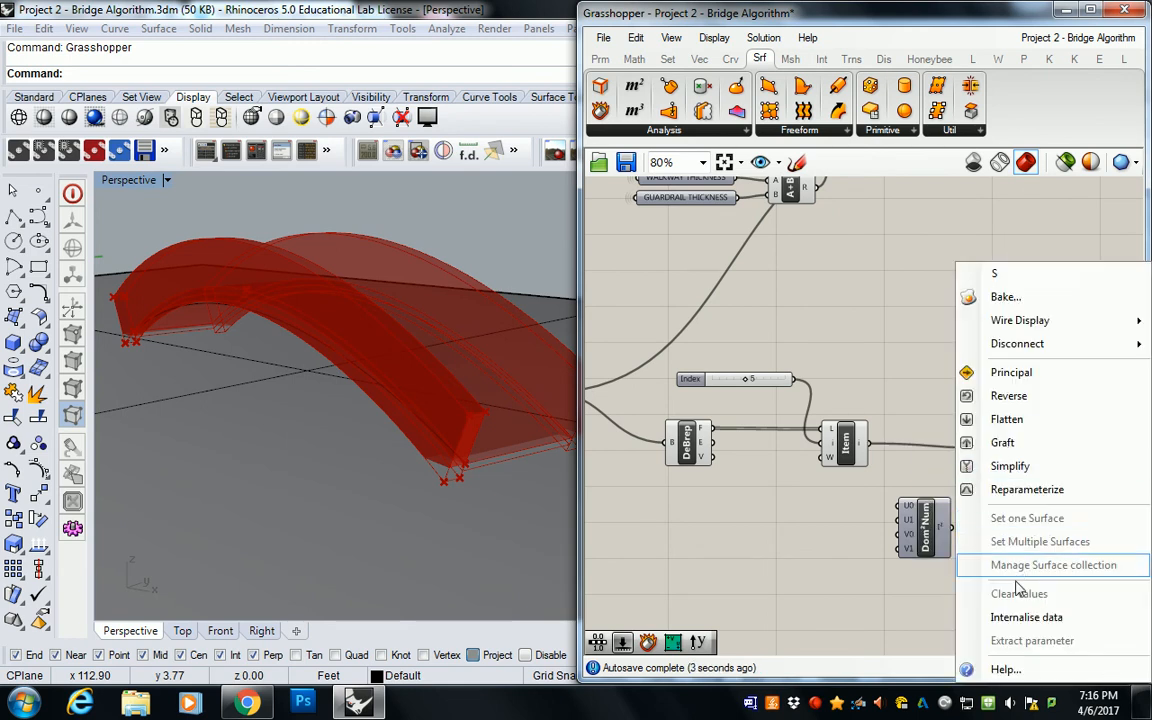
pyautogui.click(1005, 488)
pyautogui.moveTo(955, 530); pyautogui.dragTo(1012, 458)
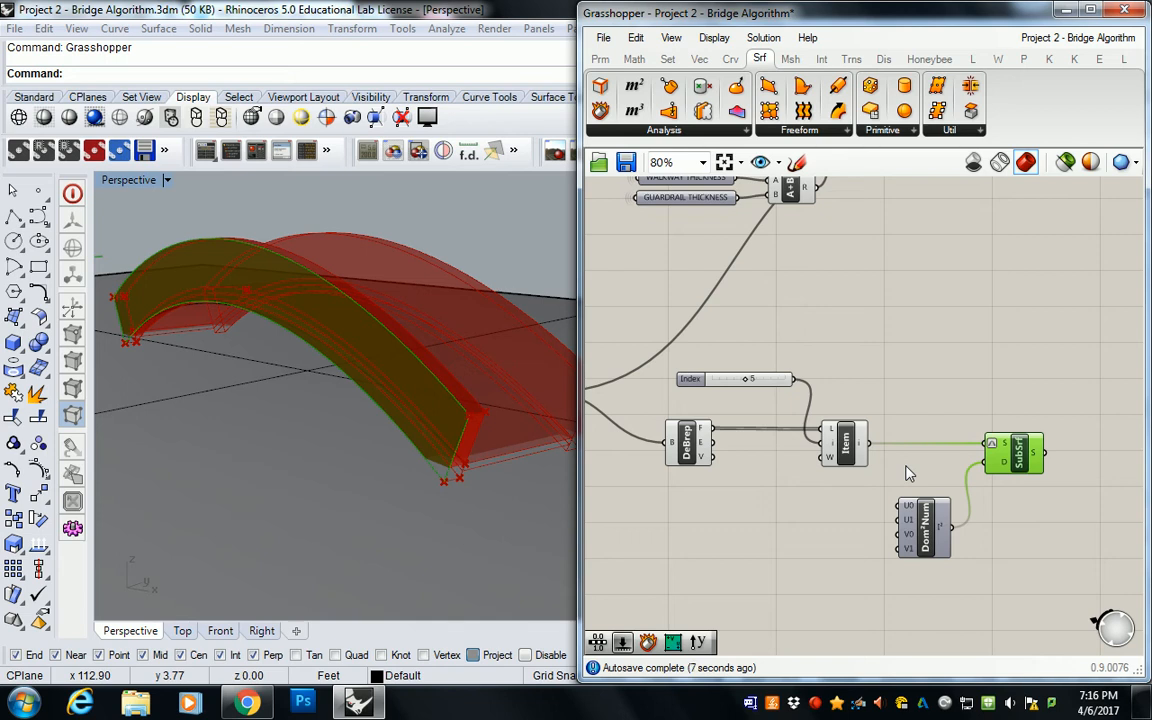
# Create a number slider from 0 to 1.00 ahead of the Construct Domain² component
pyautogui.doubleClick(784, 514)
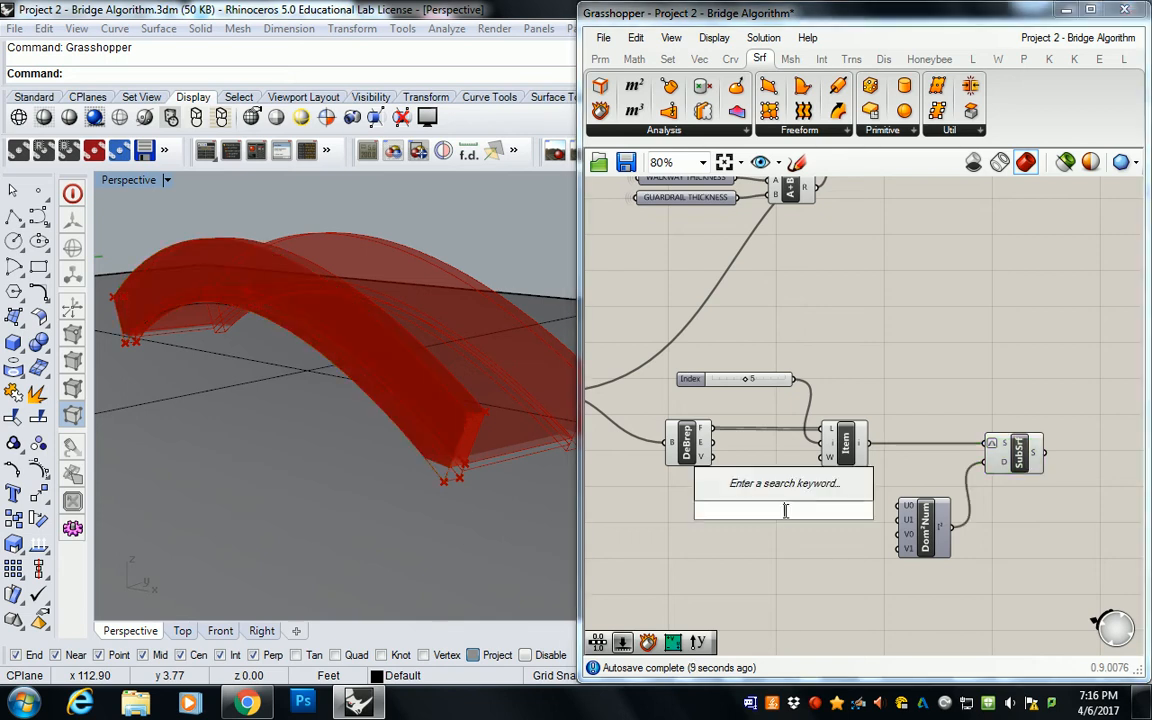
pyautogui.write('0')
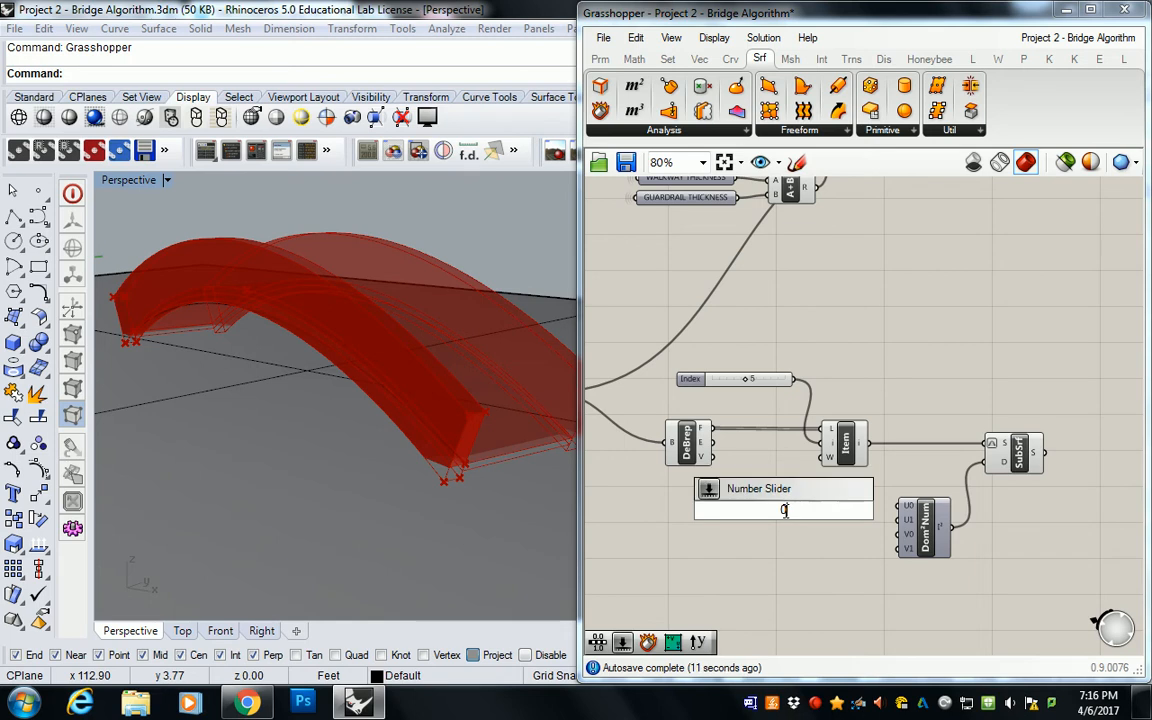
pyautogui.write('<1.00')
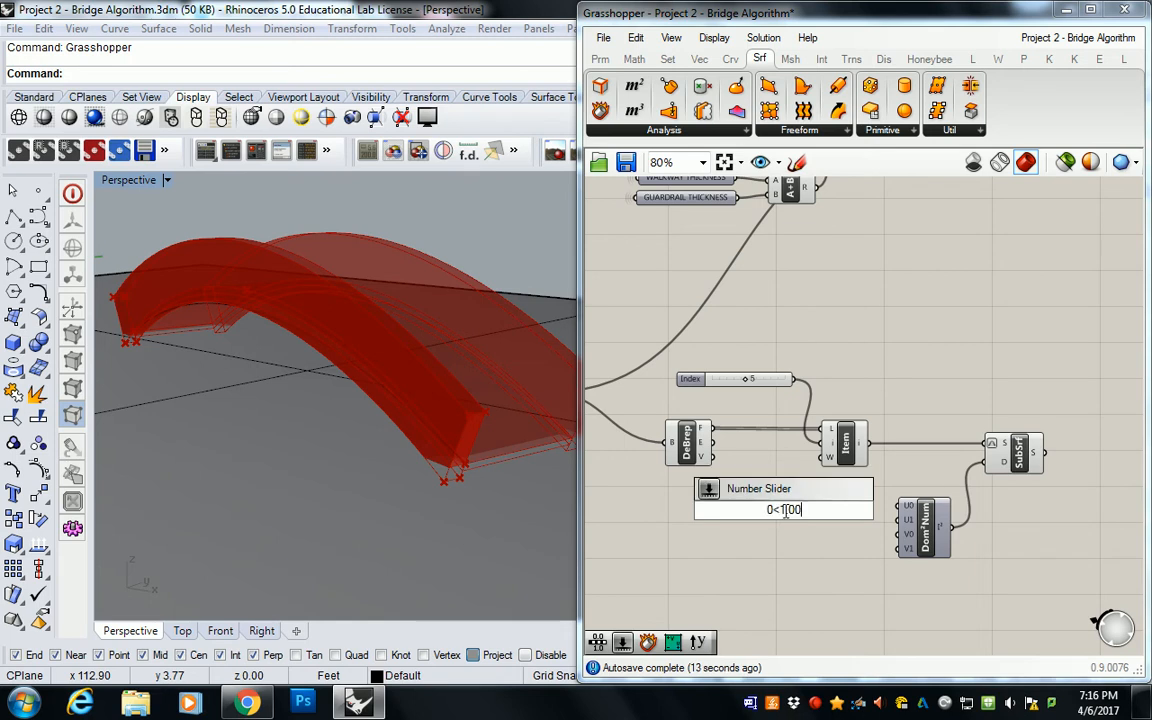
pyautogui.press('Return')
# Make three copies of the slider and wire the four sliders into U0, U1, V0 and V1, with U max at 1.00
pyautogui.click(828, 512)
pyautogui.hotkey('ctrl', 'c')
pyautogui.hotkey('ctrl', 'v')
pyautogui.hotkey('ctrl', 'v')
pyautogui.hotkey('ctrl', 'v')
pyautogui.moveTo(841, 531); pyautogui.dragTo(903, 520)
pyautogui.moveTo(769, 525); pyautogui.dragTo(903, 535)
pyautogui.moveTo(857, 570); pyautogui.dragTo(899, 549)
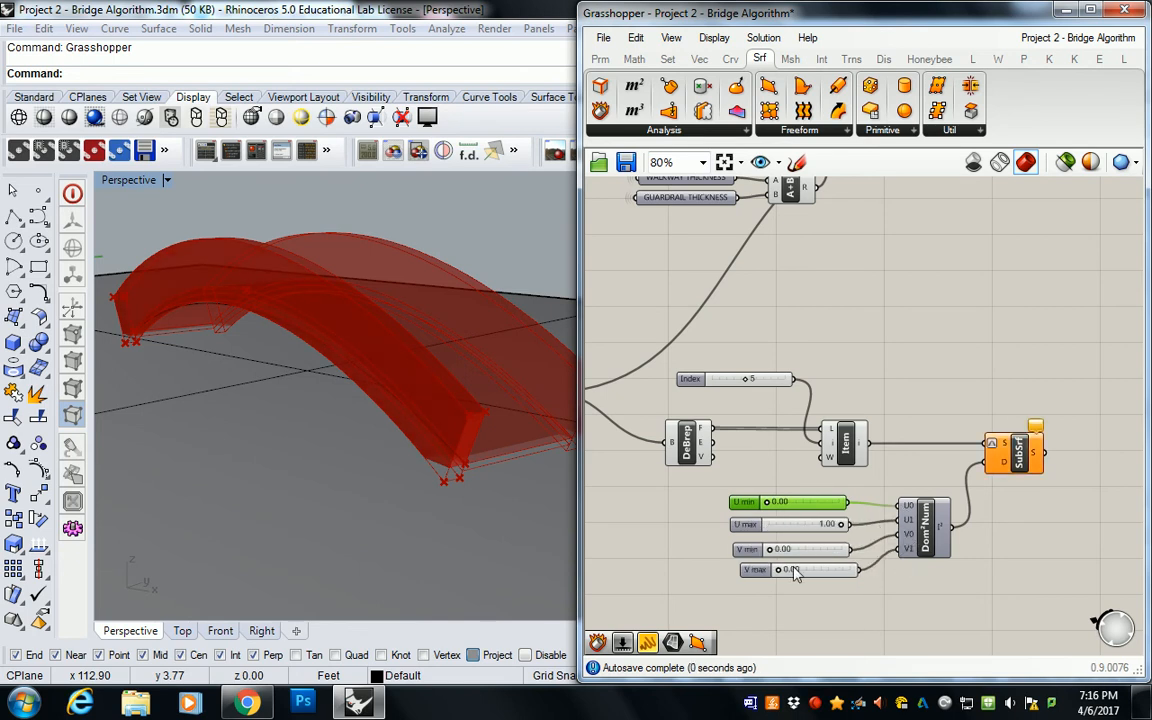
# Raise the V max slider to about 0.70, preview the Isotrim surface, and lower V max to about 0.47
pyautogui.moveTo(777, 571); pyautogui.dragTo(828, 571)
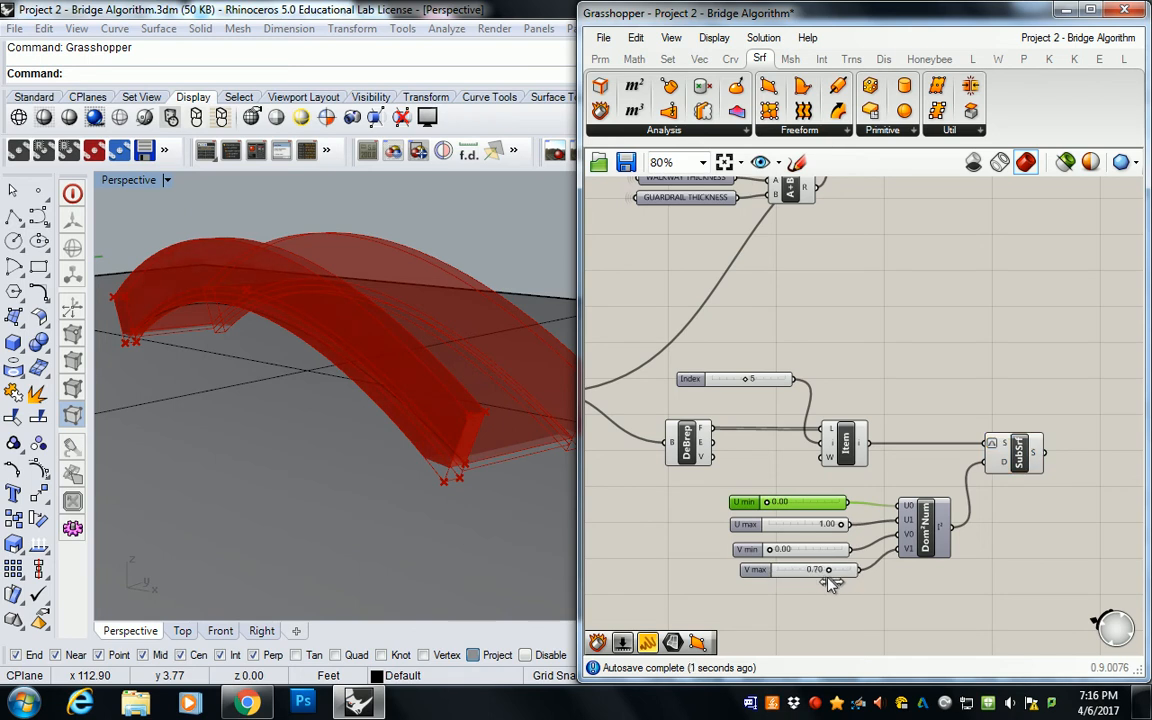
pyautogui.click(1012, 452)
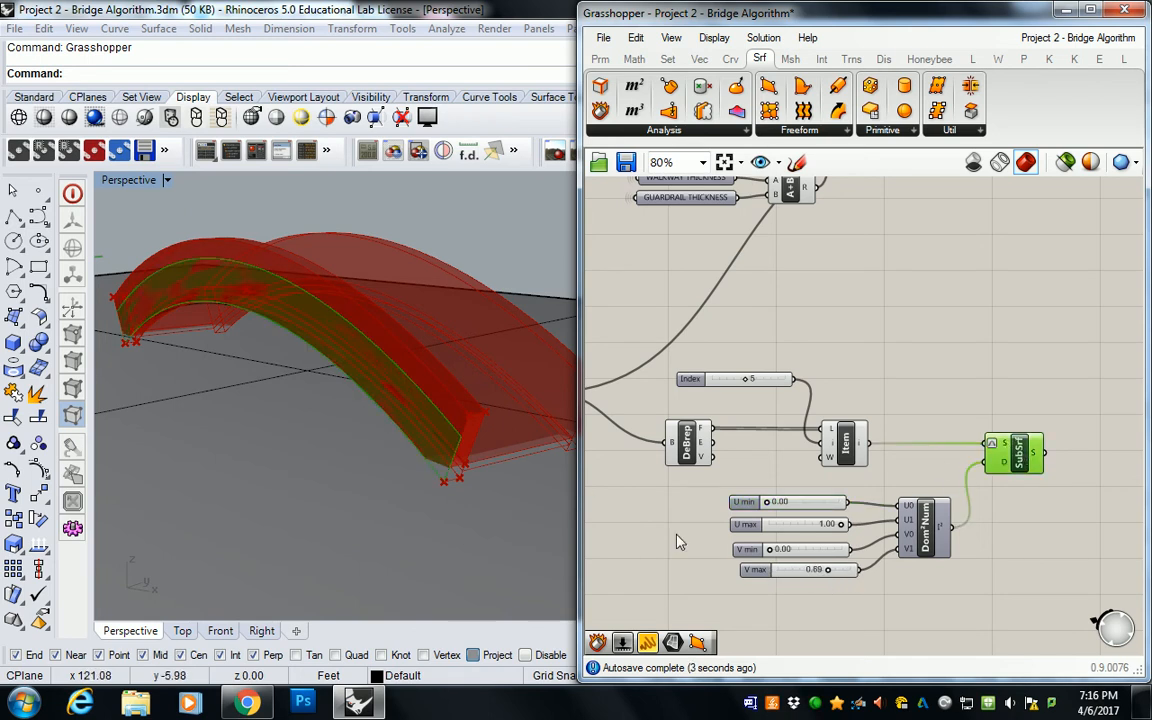
pyautogui.moveTo(830, 578)
pyautogui.mouseDown()
pyautogui.moveTo(802, 576)
pyautogui.moveTo(813, 581)
pyautogui.mouseUp()
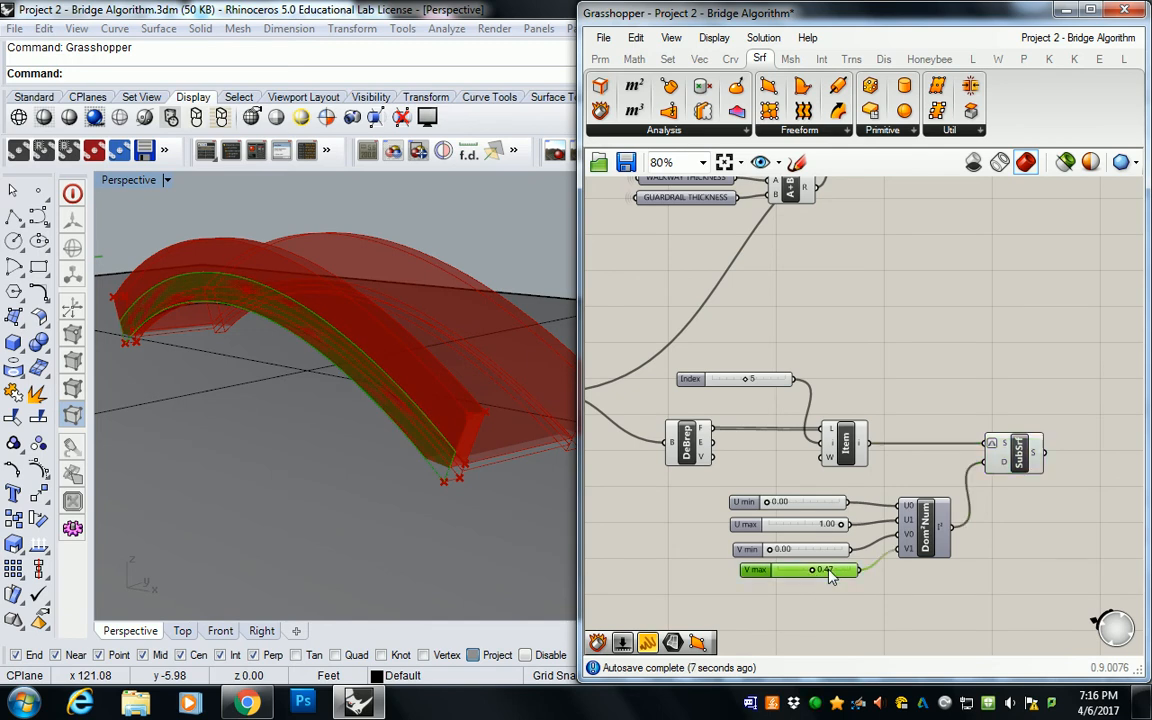
# Check the V max slider's settings and try to enter 50 as its value
pyautogui.doubleClick(818, 573)
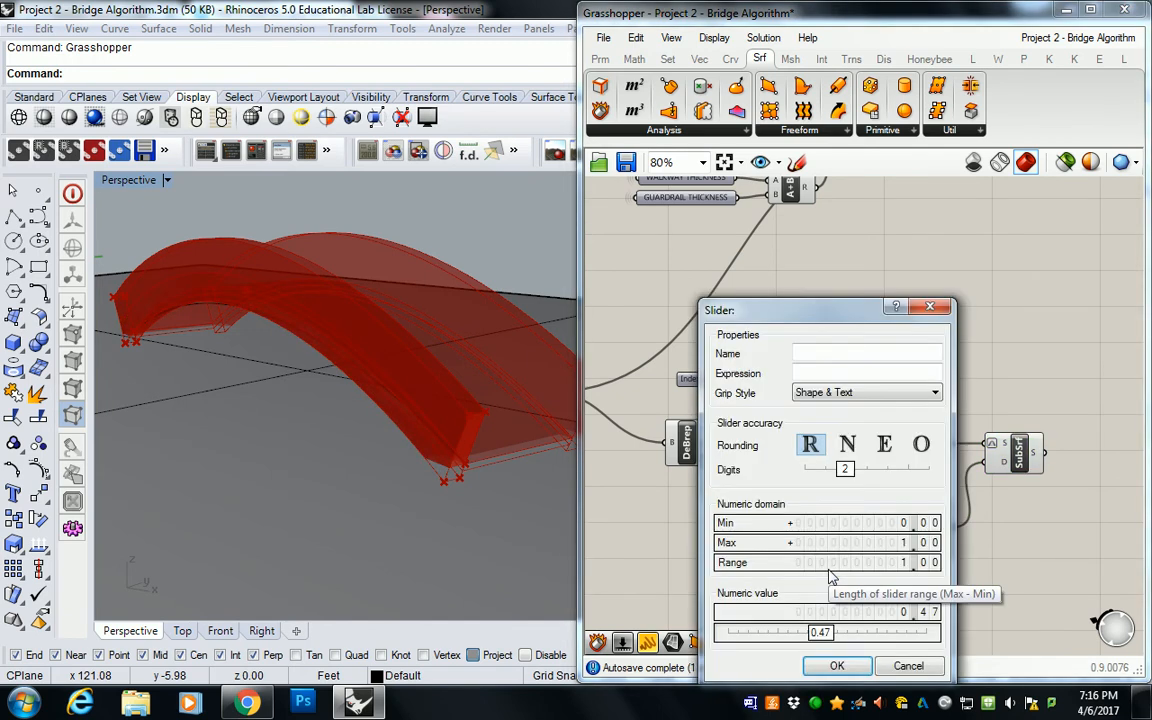
pyautogui.press('Return')
pyautogui.scroll(5, 815, 550)
pyautogui.doubleClick(856, 625)
pyautogui.write('50')
pyautogui.press('Return')
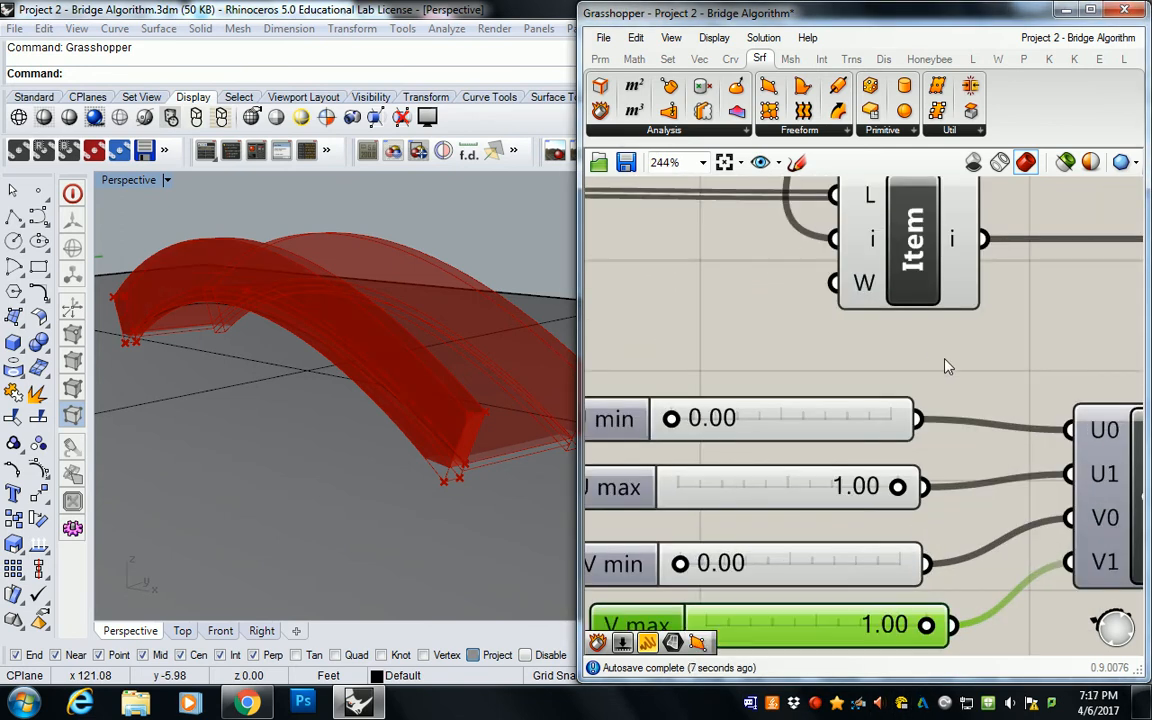
# Set the V max slider to 0.50 and select the Isotrim component to preview the trimmed surface
pyautogui.moveTo(986, 366); pyautogui.dragTo(782, 350, button='right')
pyautogui.scroll(-3, 875, 367)
pyautogui.click(1062, 298)
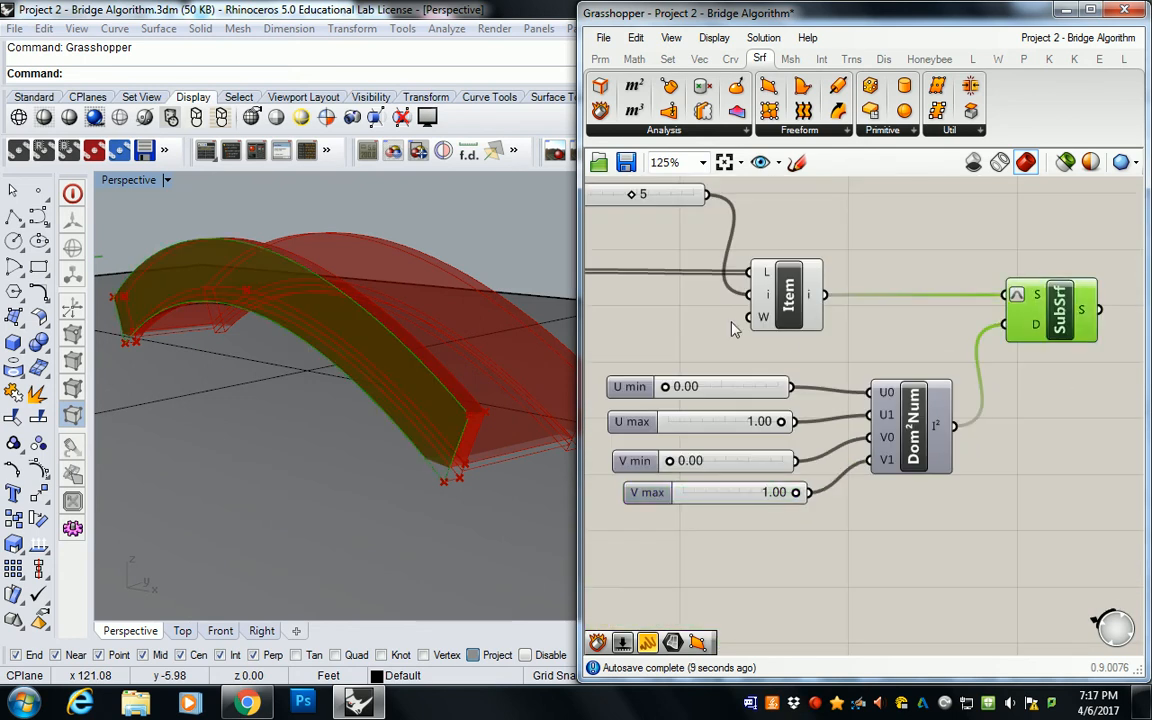
pyautogui.moveTo(720, 502); pyautogui.dragTo(765, 500, button='right')
pyautogui.doubleClick(765, 492)
pyautogui.press('BackSpace')
pyautogui.write('0.5')
pyautogui.press('Return')
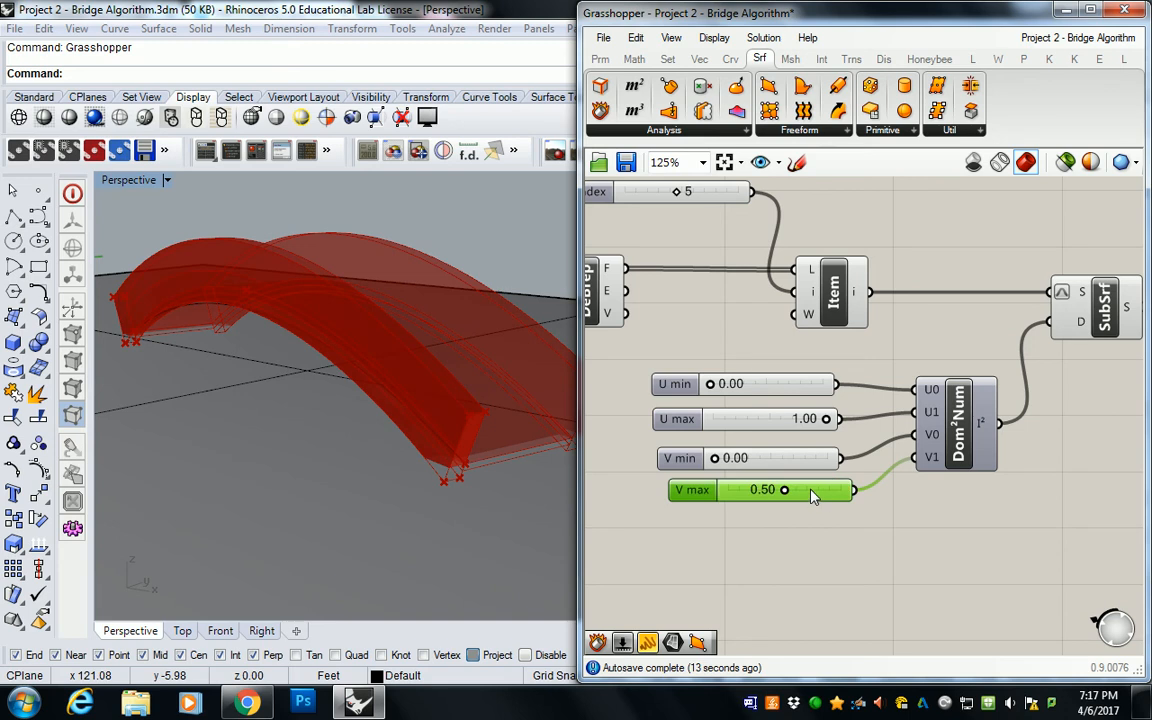
pyautogui.click(1075, 305)
pyautogui.scroll(-2, 1075, 300)
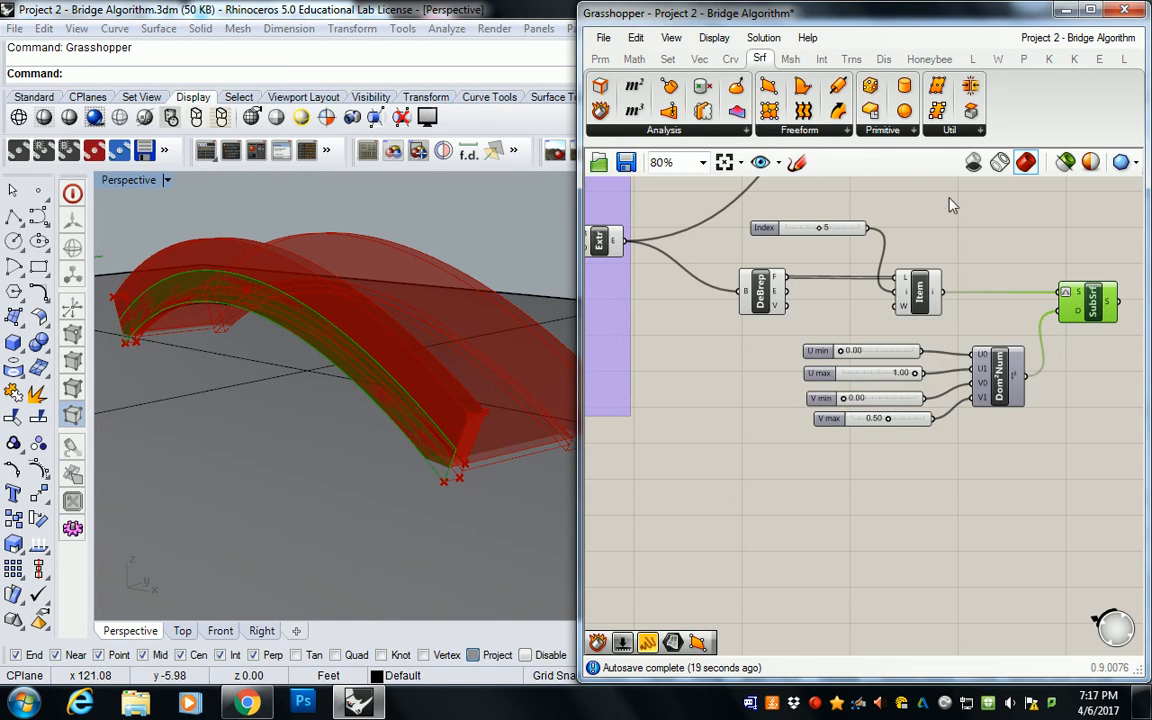
# Duplicate the DeBrep, List Item and Index slider together and place the copies beyond the Isotrim component
pyautogui.moveTo(987, 211); pyautogui.dragTo(778, 313)
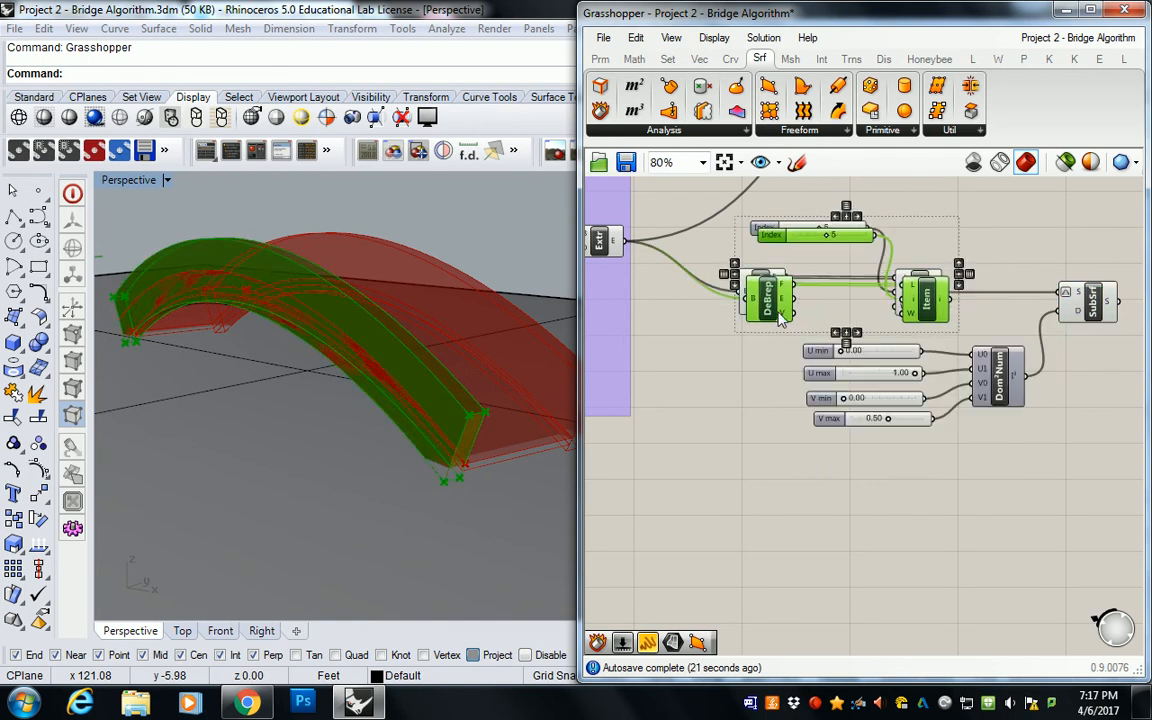
pyautogui.moveTo(778, 313); pyautogui.dragTo(678, 372, button='right')
pyautogui.keyDown('alt'); pyautogui.moveTo(678, 372); pyautogui.dragTo(1085, 357); pyautogui.keyUp('alt')
pyautogui.moveTo(1057, 348); pyautogui.dragTo(855, 361, button='right')
# Wire the Isotrim surface through the copied DeBrep's edges output into the copied List Item, and set its Index slider to 2
pyautogui.moveTo(868, 351); pyautogui.dragTo(1012, 357)
pyautogui.click(917, 360)
pyautogui.click(1037, 372)
pyautogui.moveTo(939, 308); pyautogui.dragTo(920, 309)
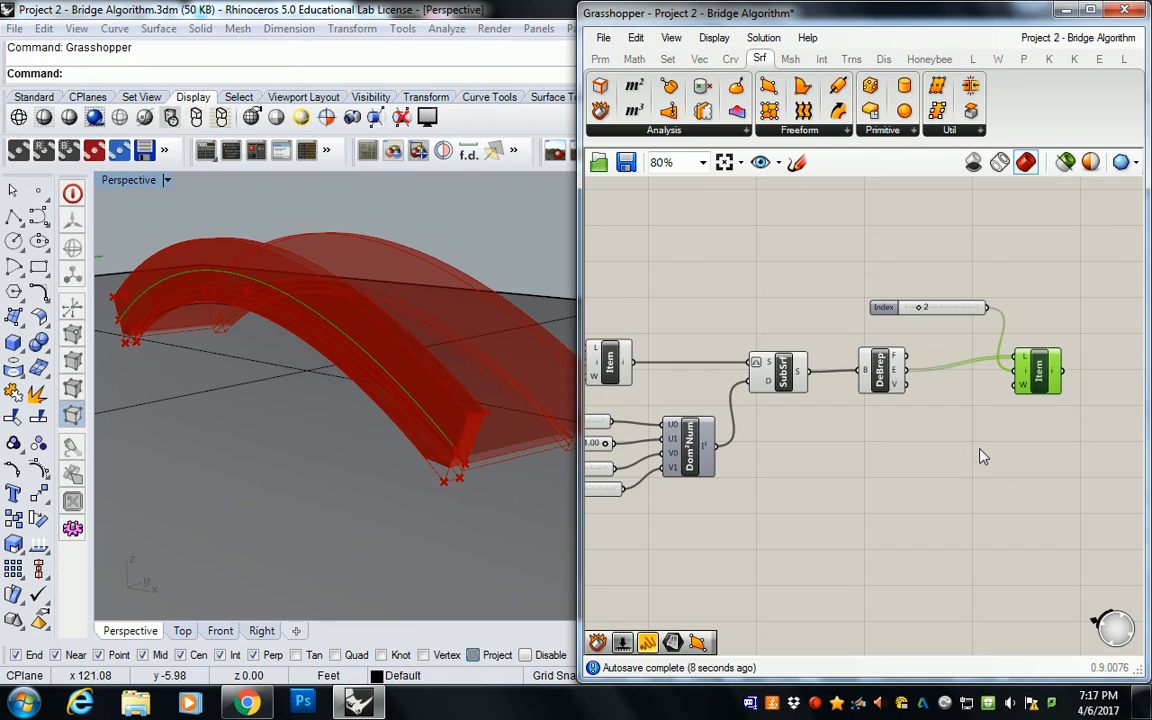
# Examine the preview of each component from the first DeBrep through Isotrim to the final edge List Item
pyautogui.moveTo(940, 388); pyautogui.dragTo(1073, 388, button='right')
pyautogui.scroll(-1, 733, 410)
pyautogui.moveTo(735, 408); pyautogui.dragTo(869, 405, button='right')
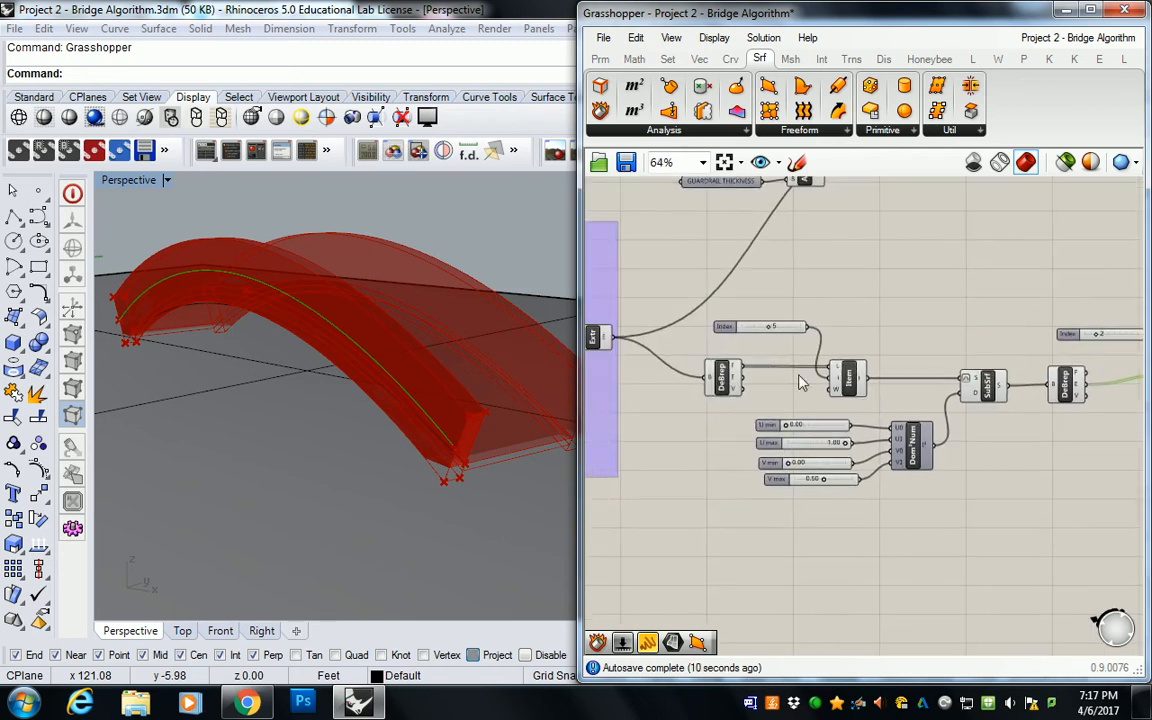
pyautogui.scroll(1, 870, 410)
pyautogui.moveTo(650, 257); pyautogui.dragTo(931, 437)
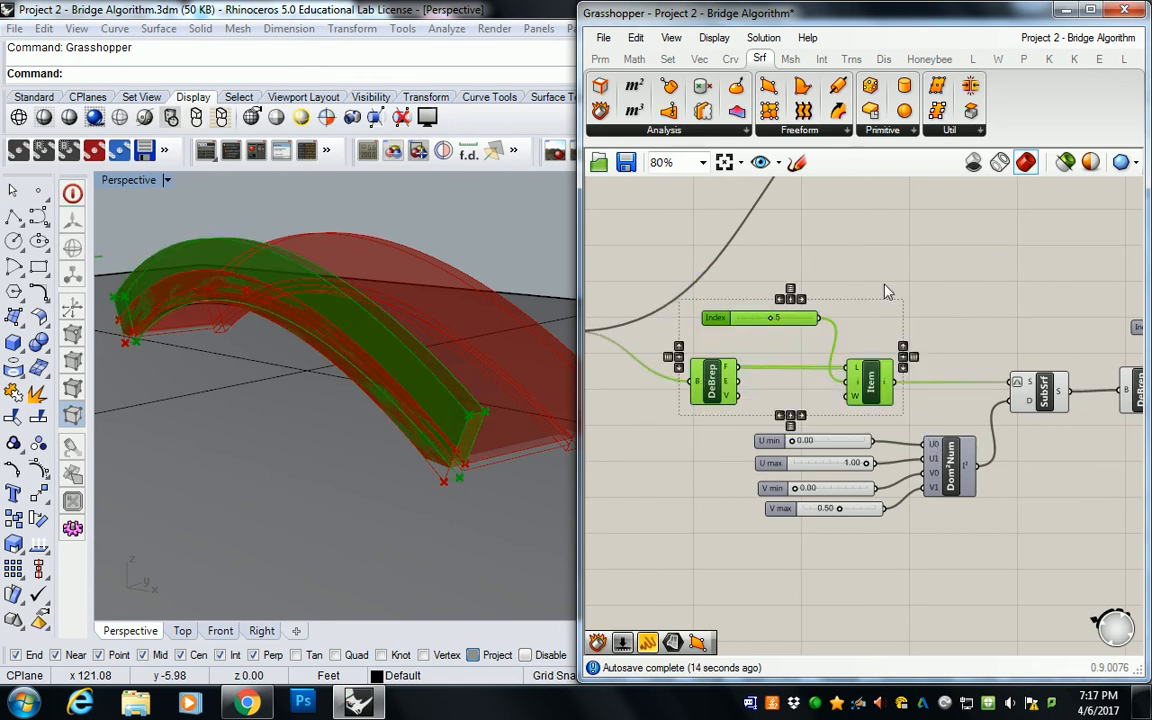
pyautogui.click(880, 395)
pyautogui.moveTo(772, 335); pyautogui.dragTo(738, 331, button='right')
pyautogui.click(771, 402)
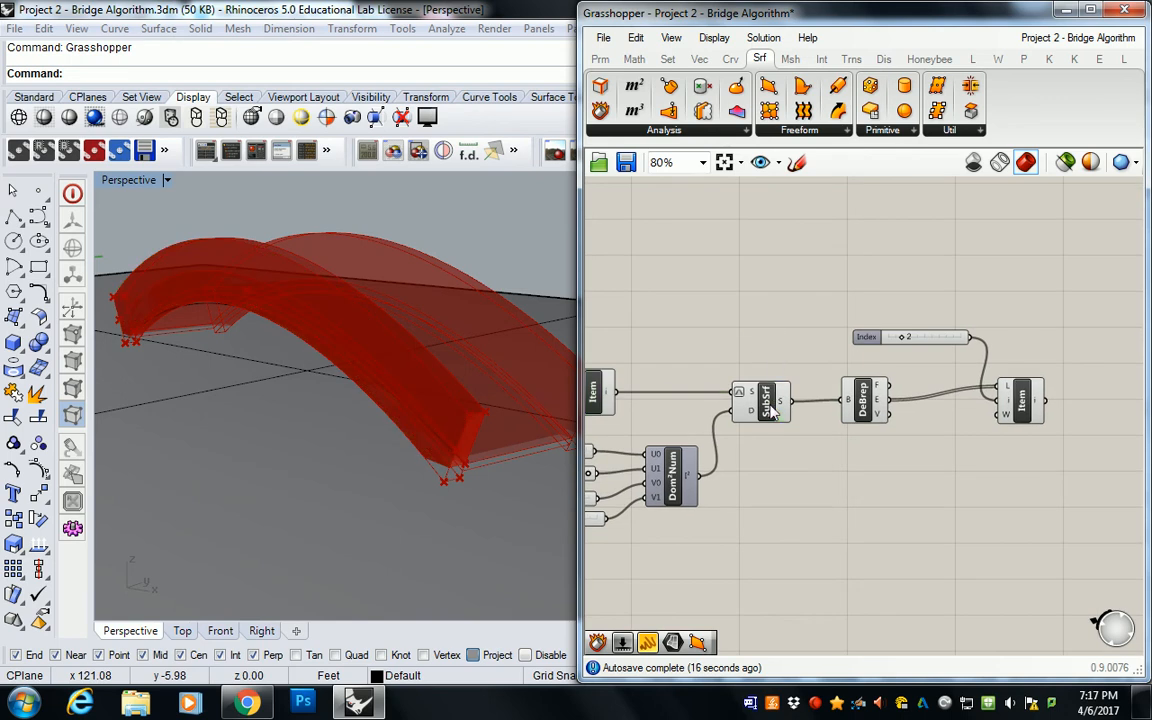
pyautogui.click(864, 400)
pyautogui.click(1016, 408)
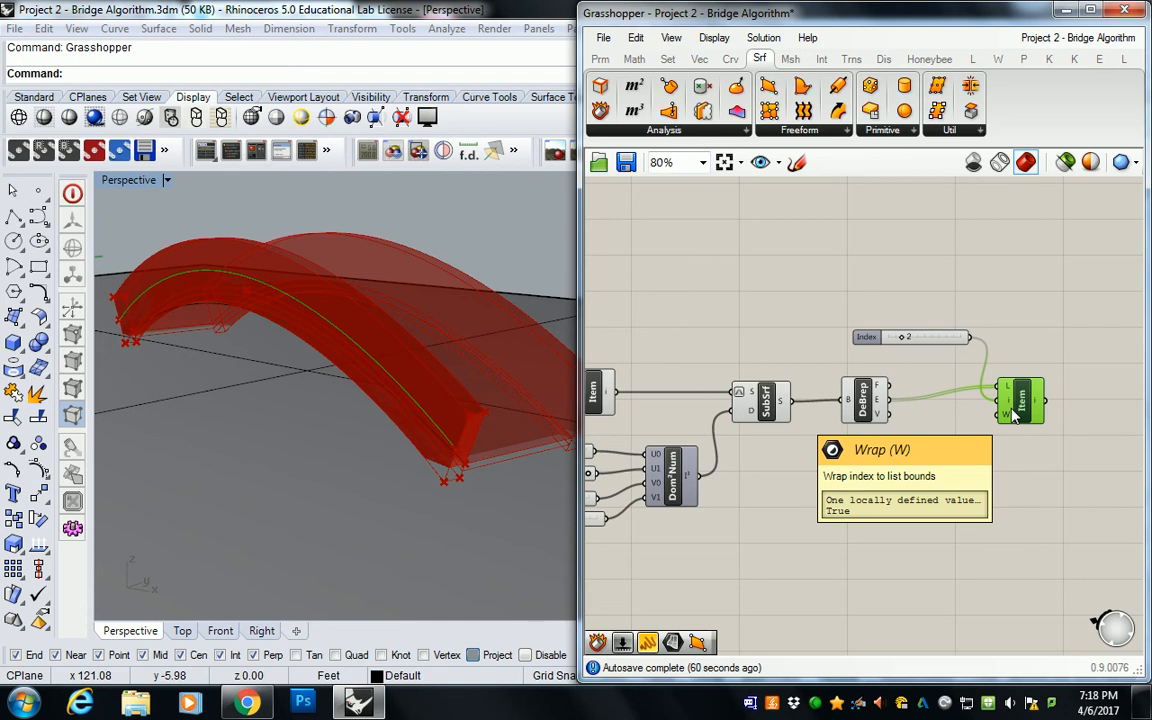
# Set slider A in the Guardrail group to 6 to change the guardrail thickness
pyautogui.moveTo(799, 265); pyautogui.dragTo(1008, 266, button='right')
pyautogui.scroll(-4, 859, 330)
pyautogui.moveTo(764, 311); pyautogui.dragTo(957, 319, button='right')
pyautogui.scroll(3, 817, 296)
pyautogui.scroll(3, 816, 355)
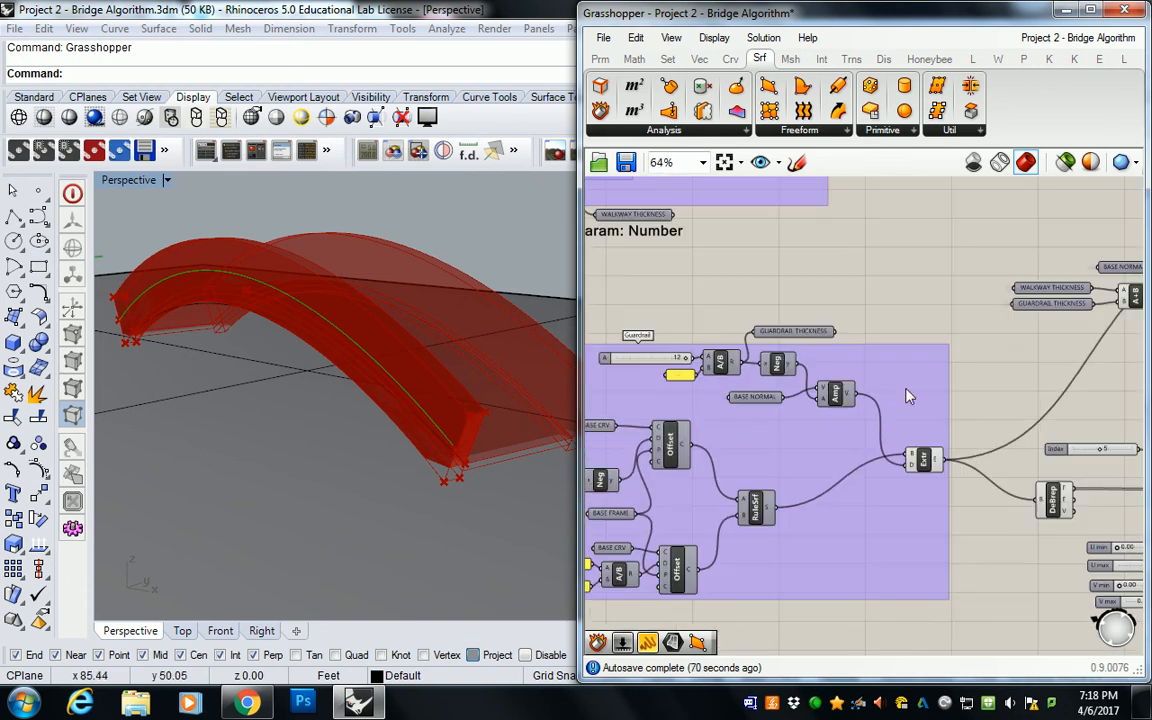
pyautogui.moveTo(826, 379); pyautogui.dragTo(762, 417)
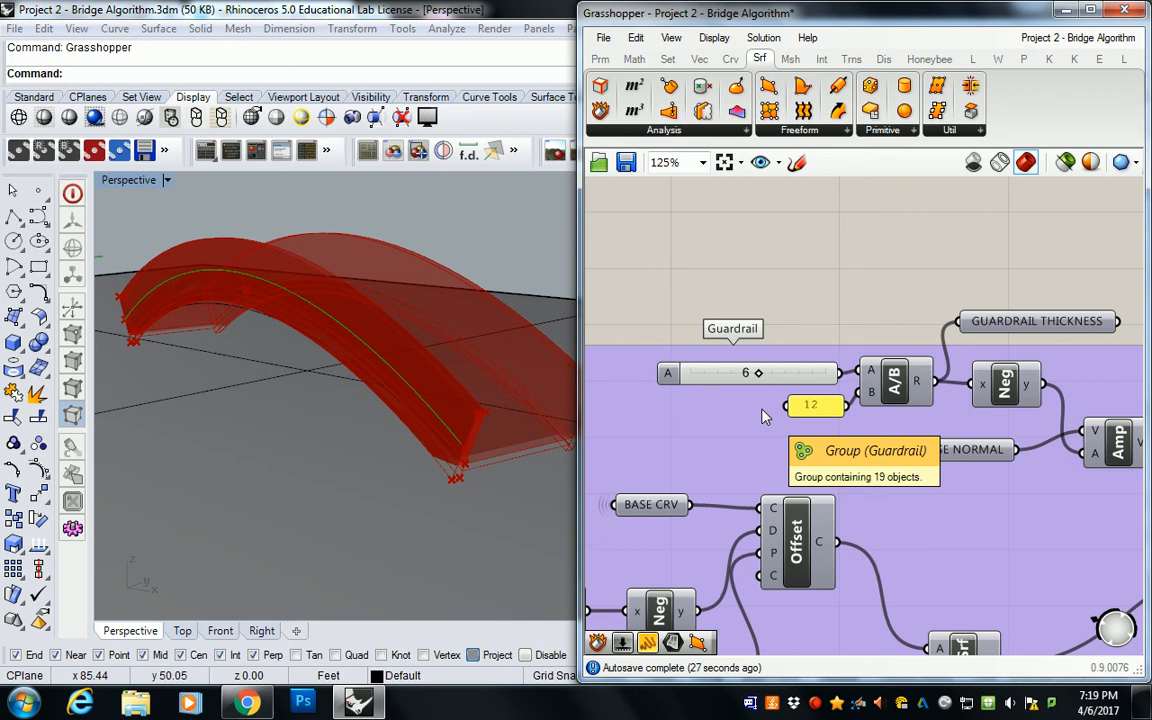
pyautogui.scroll(-2, 1100, 328)
pyautogui.moveTo(1100, 328); pyautogui.dragTo(848, 291, button='right')
pyautogui.scroll(-1, 994, 317)
pyautogui.moveTo(994, 317); pyautogui.dragTo(677, 304, button='right')
pyautogui.moveTo(996, 348); pyautogui.dragTo(748, 378, button='right')
pyautogui.scroll(3, 1003, 472)
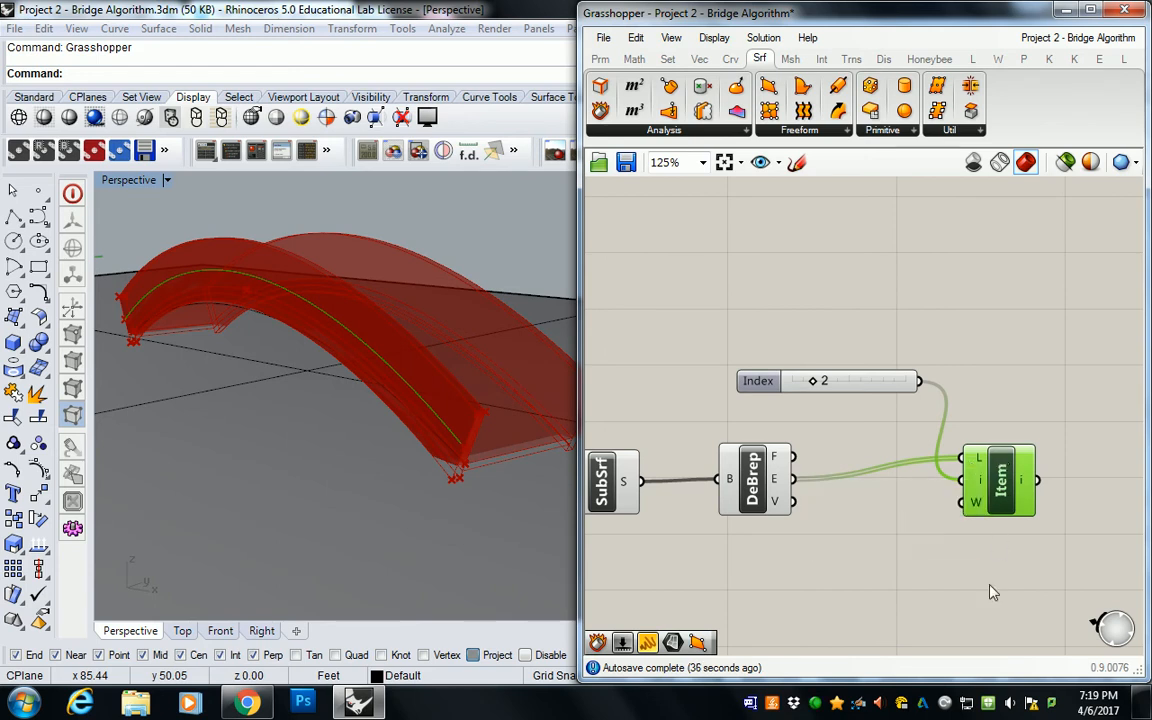
pyautogui.click(820, 702)
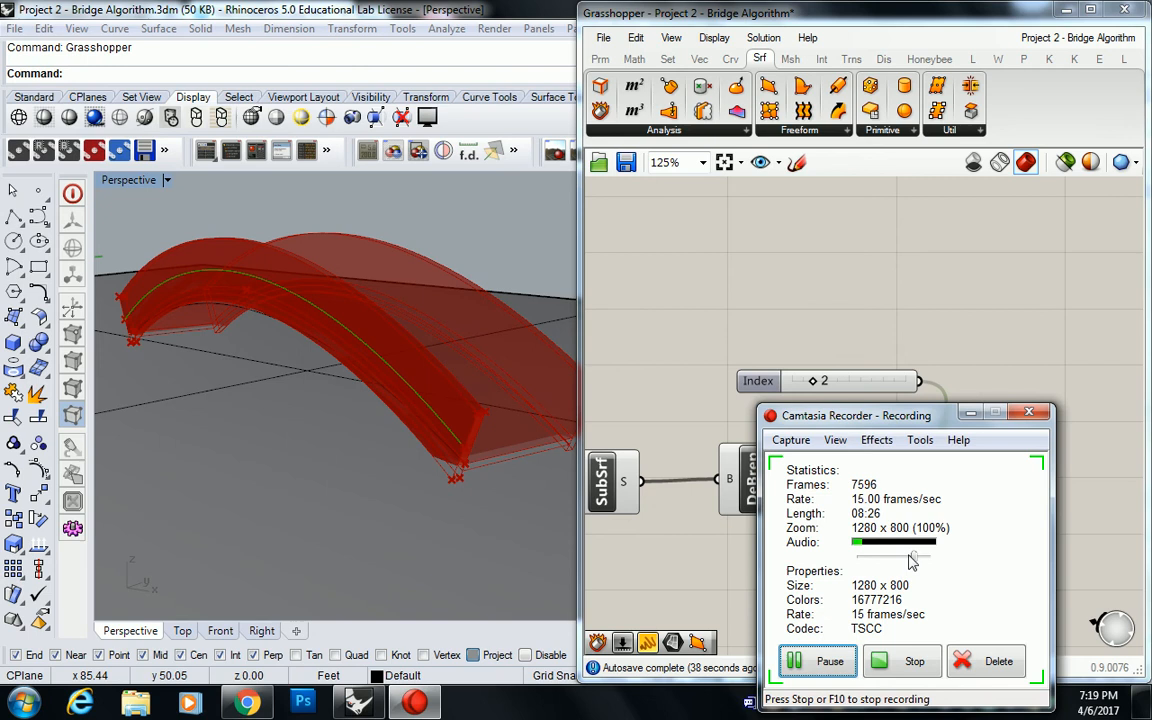
pyautogui.click(970, 412)
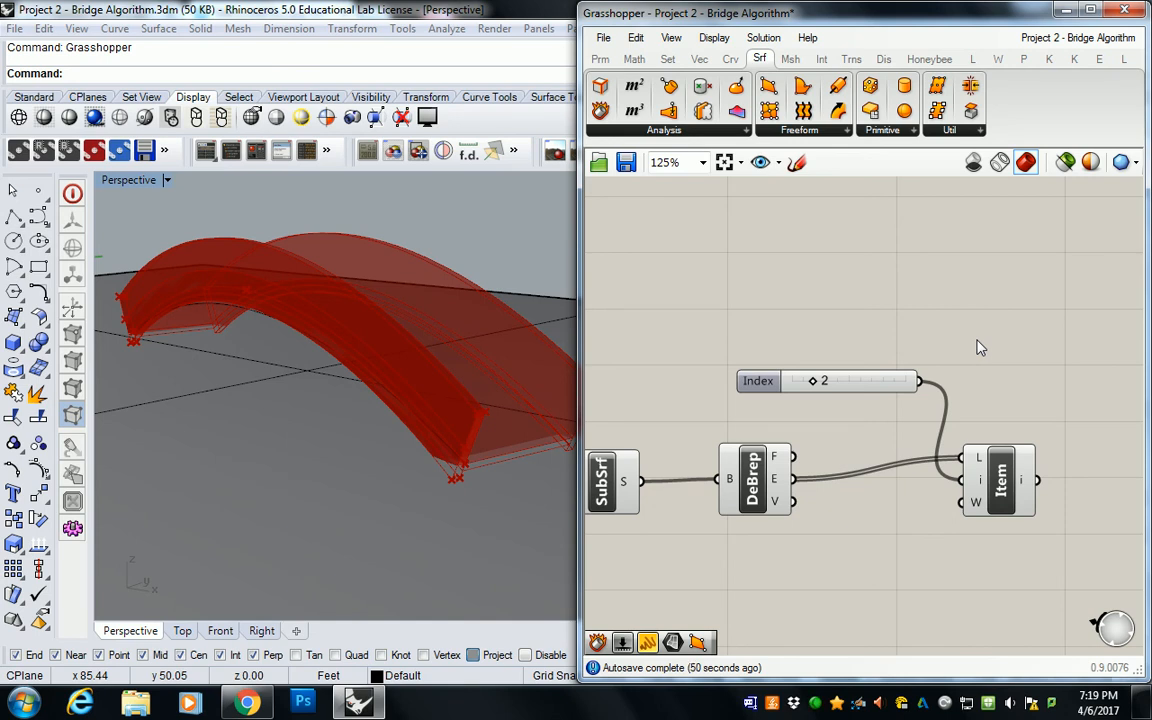
# Move the Index slider and the edge List Item slightly closer to the second DeBrep component
pyautogui.scroll(-3, 880, 305)
pyautogui.click(903, 425)
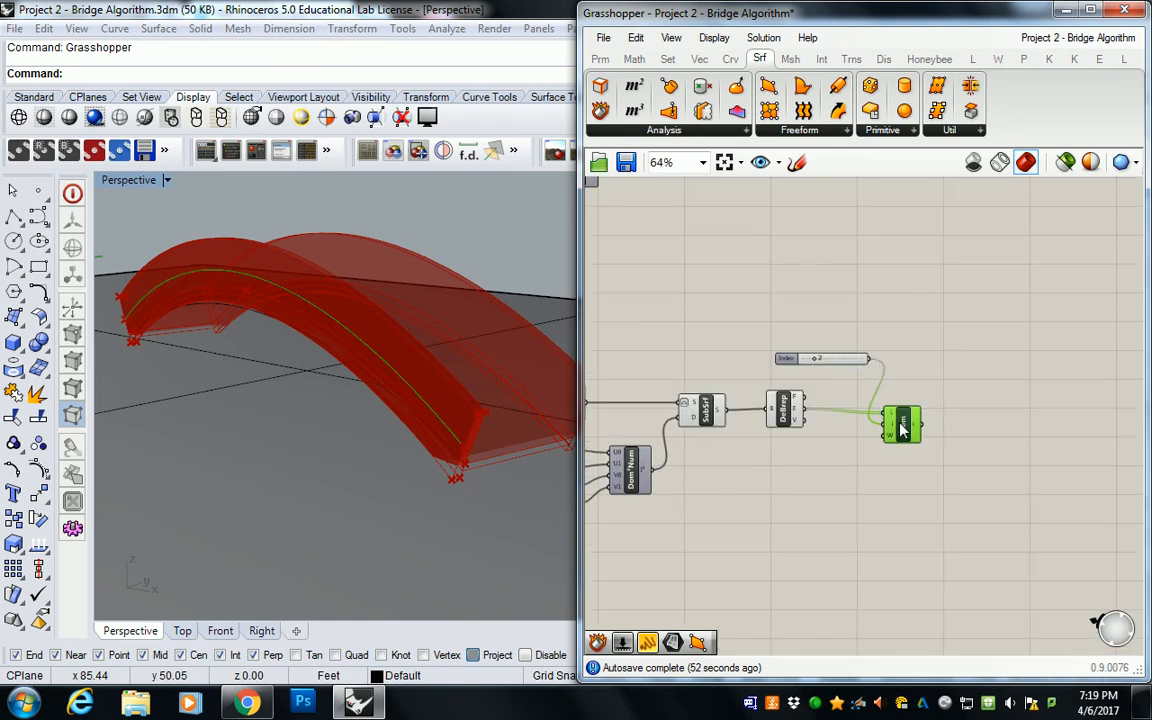
pyautogui.moveTo(787, 358); pyautogui.dragTo(764, 362)
pyautogui.click(903, 425)
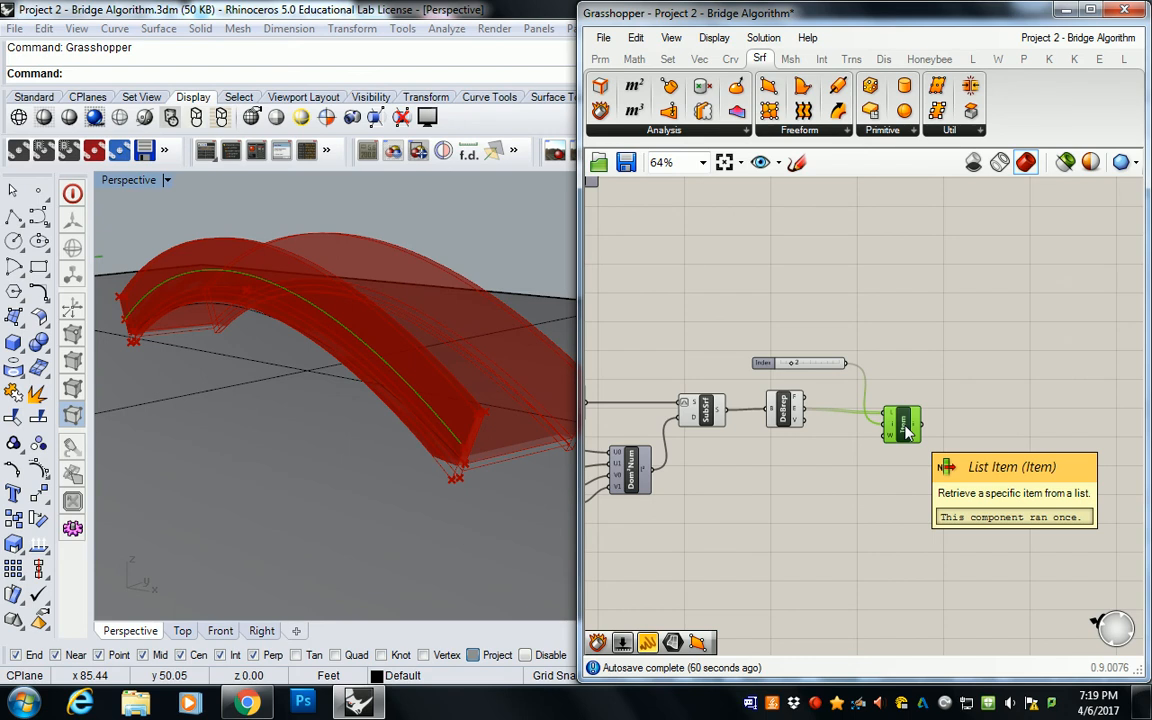
pyautogui.moveTo(906, 430); pyautogui.dragTo(896, 432)
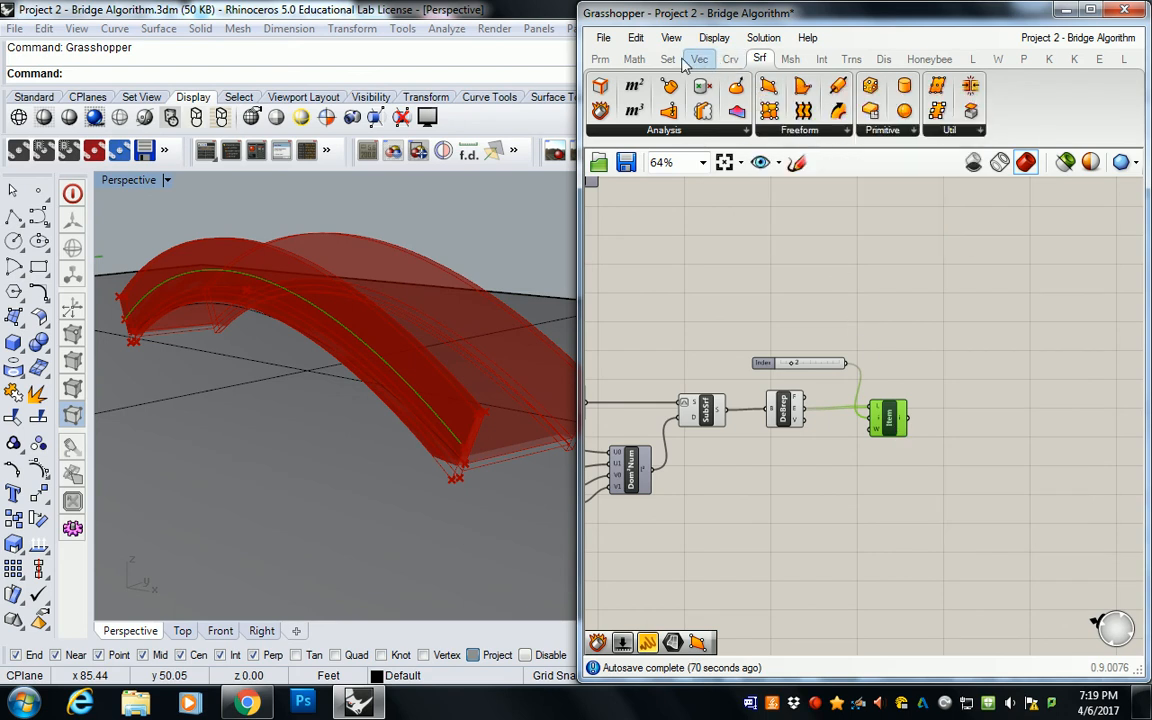
# Add a Divide Curve component beside the edge List Item and connect the List Item output to its curve input
pyautogui.click(730, 59)
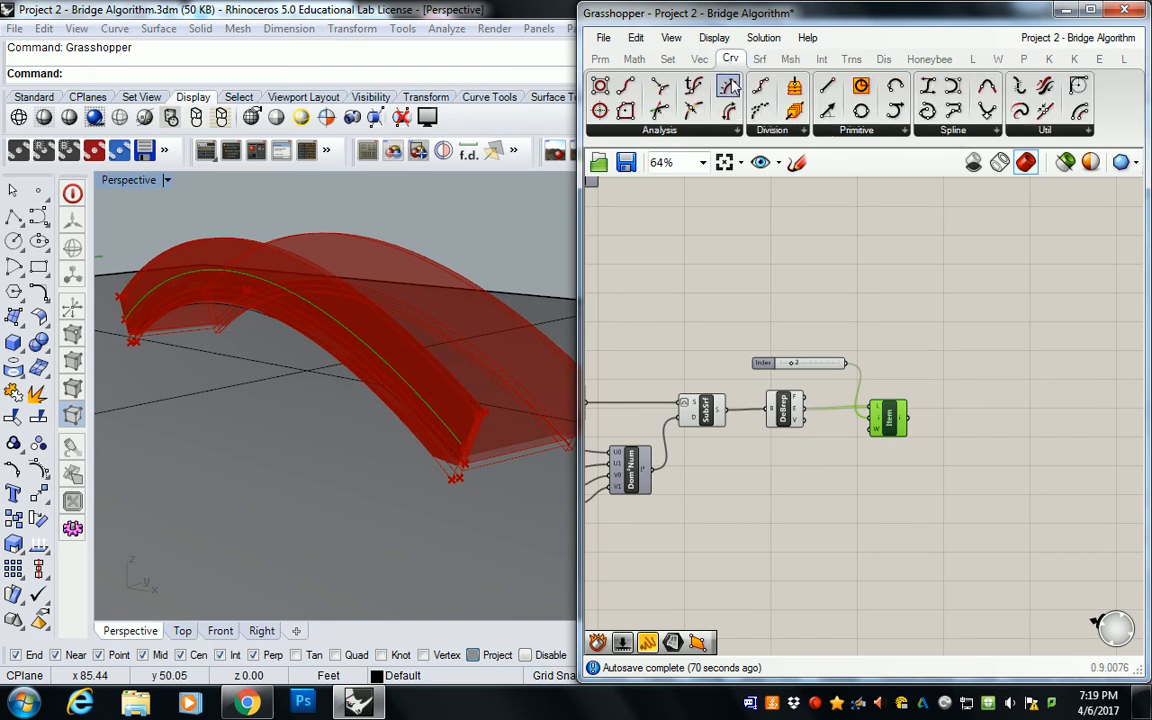
pyautogui.click(776, 131)
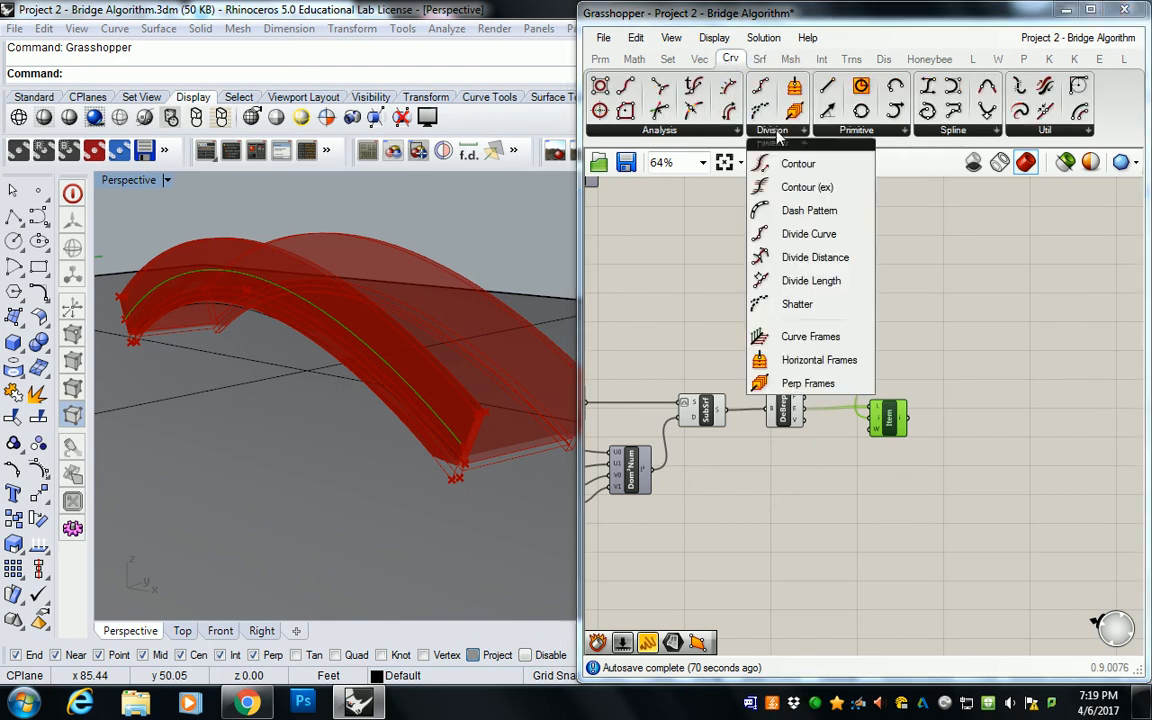
pyautogui.click(795, 235)
pyautogui.click(880, 418)
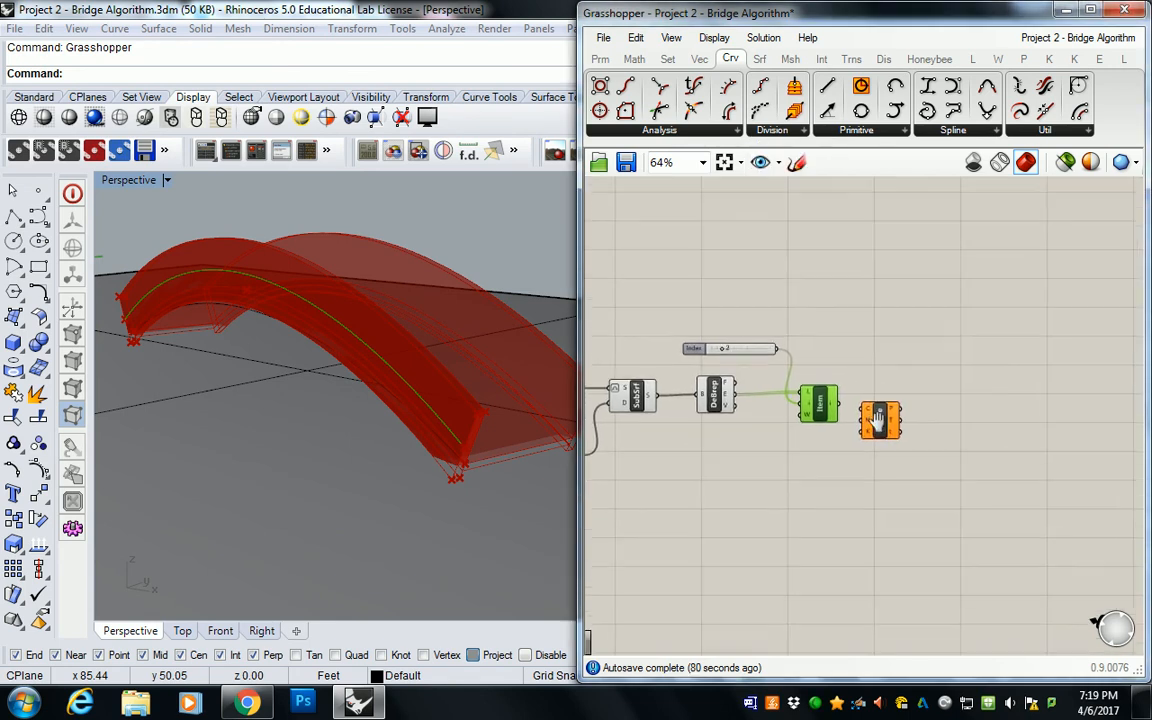
pyautogui.scroll(3, 880, 418)
pyautogui.moveTo(790, 378); pyautogui.dragTo(922, 405)
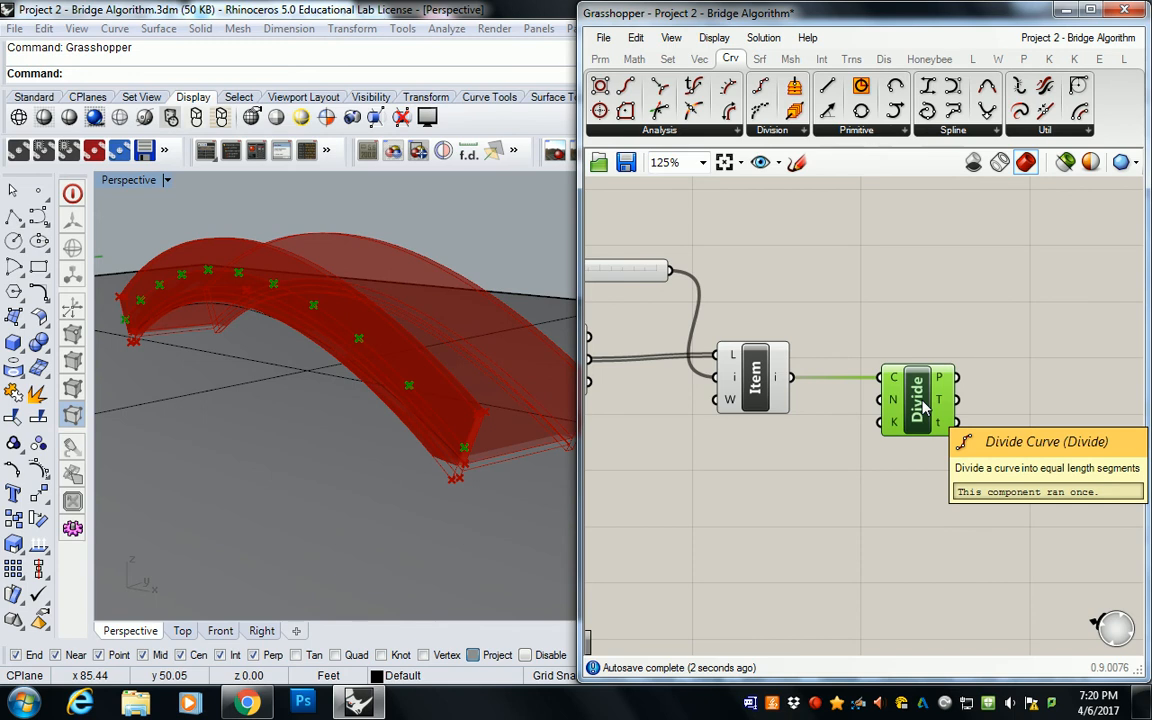
# Add a small Panel containing the value 2 below the edge List Item component
pyautogui.click(602, 63)
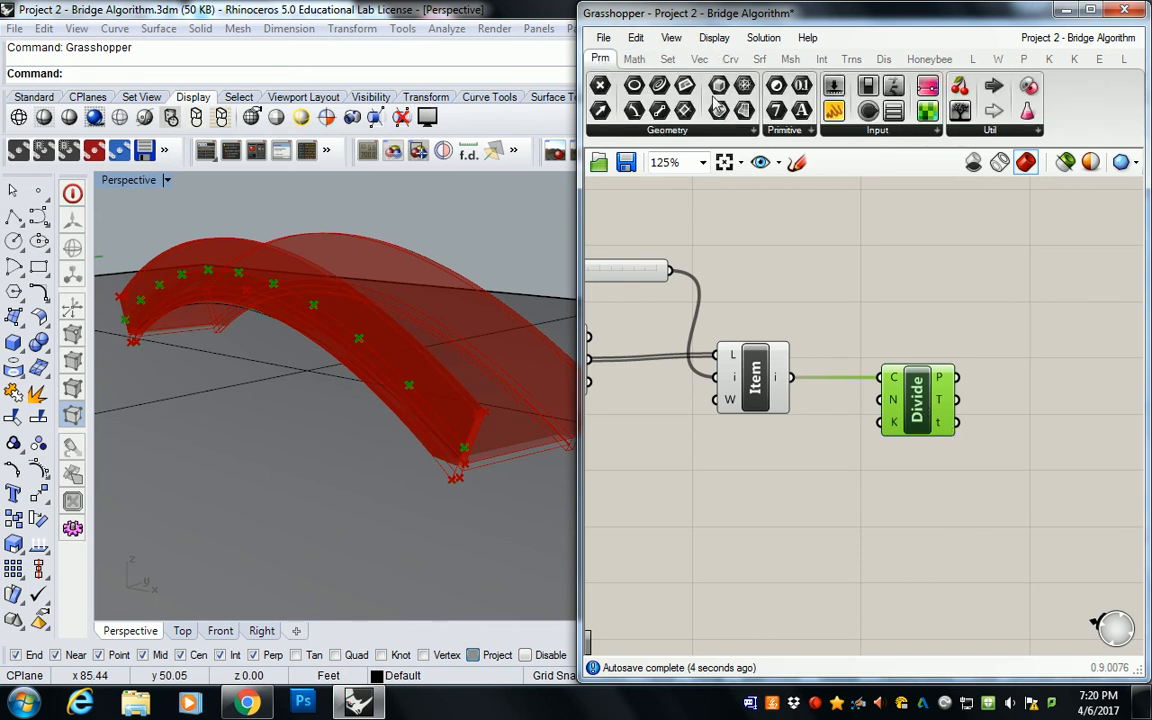
pyautogui.click(836, 111)
pyautogui.click(791, 518)
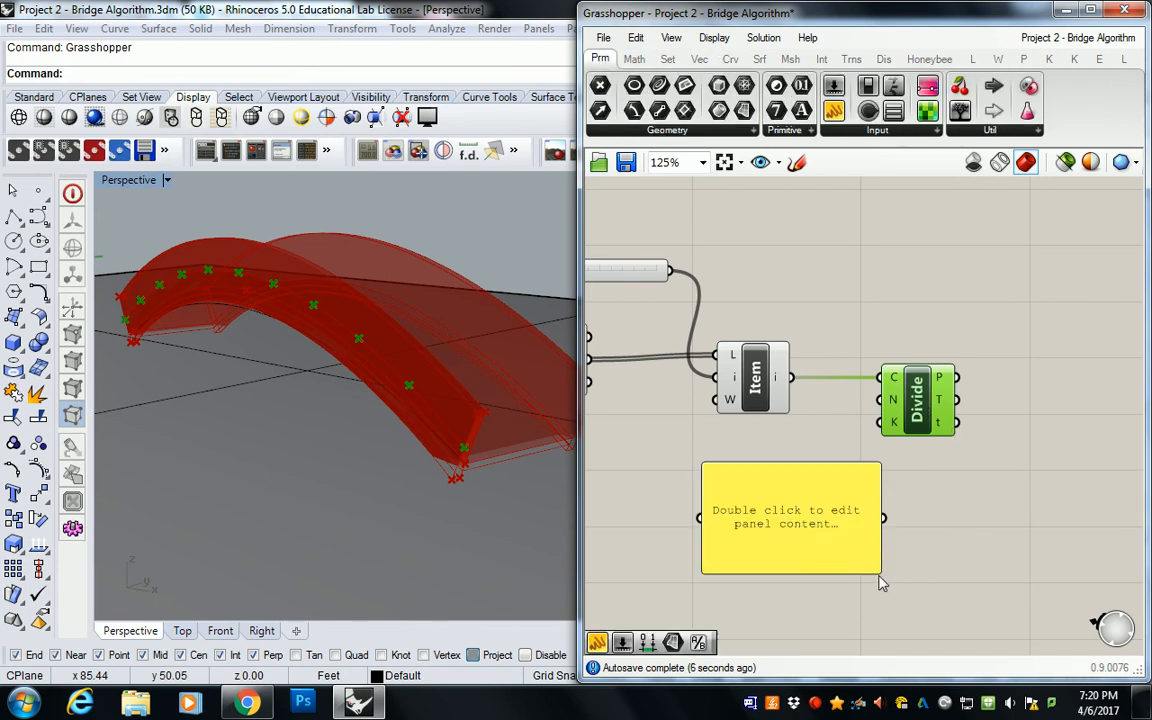
pyautogui.moveTo(878, 575); pyautogui.dragTo(714, 474)
pyautogui.doubleClick(716, 473)
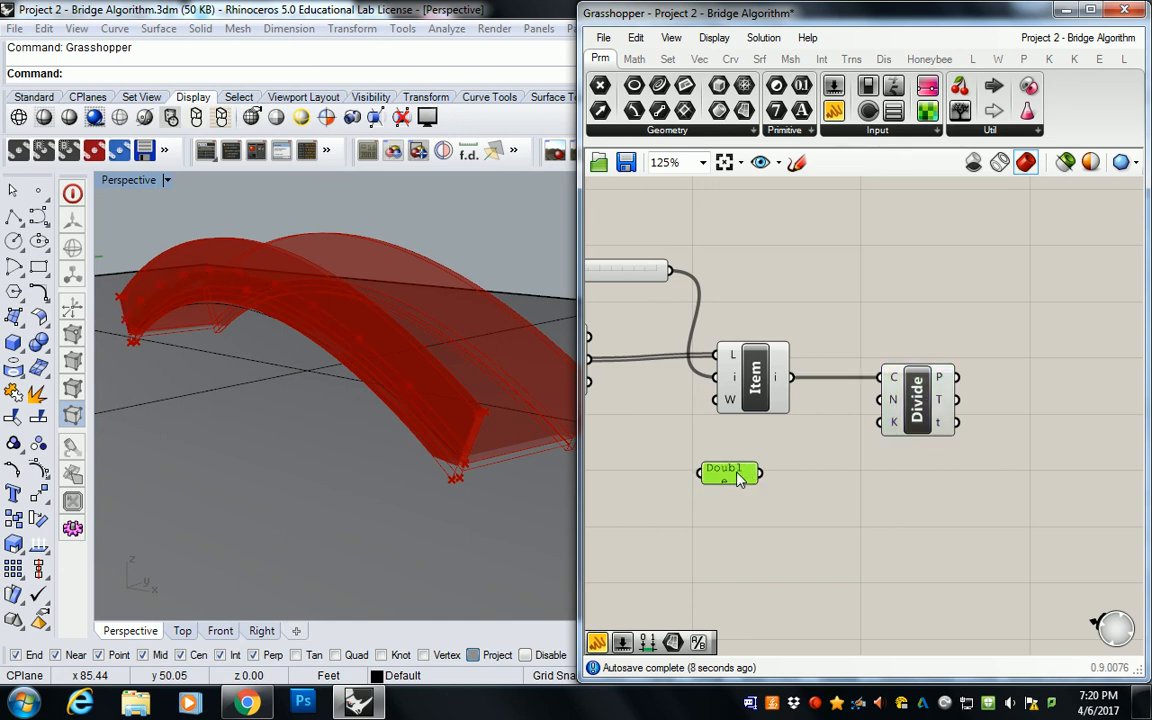
pyautogui.write('2')
pyautogui.click(800, 606)
# Connect the panel to the Divide Curve component's N input and move it beside that component
pyautogui.moveTo(762, 473); pyautogui.dragTo(881, 399)
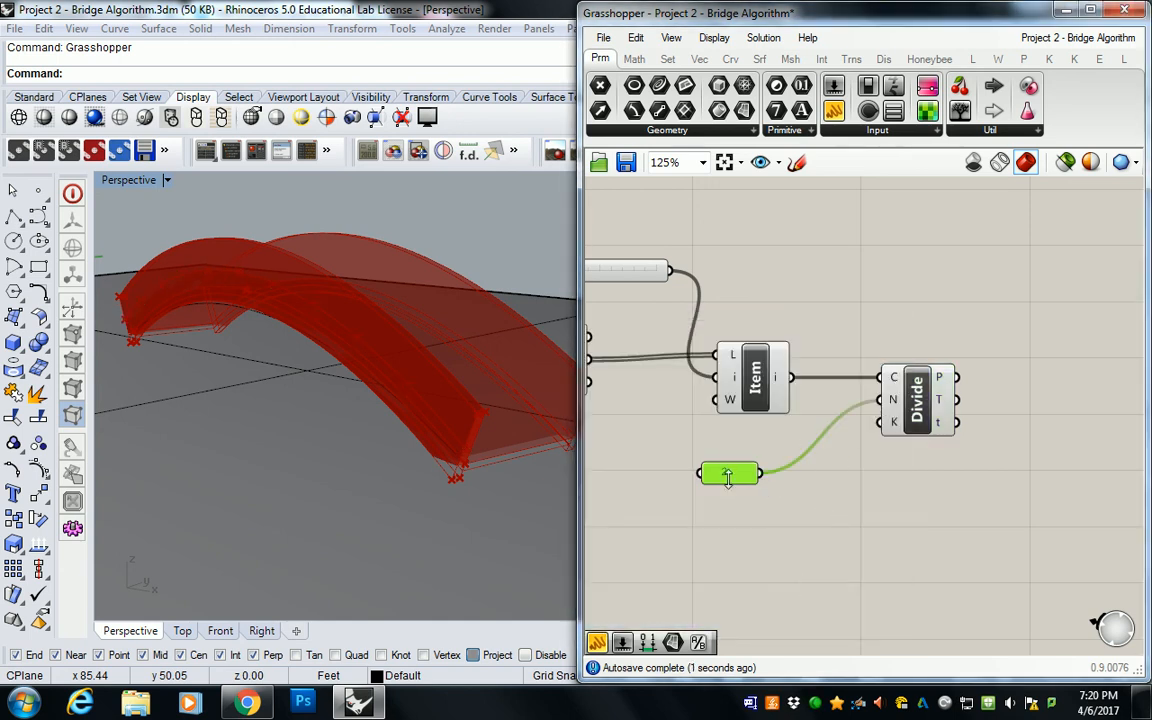
pyautogui.moveTo(740, 467); pyautogui.dragTo(849, 459)
pyautogui.click(920, 400)
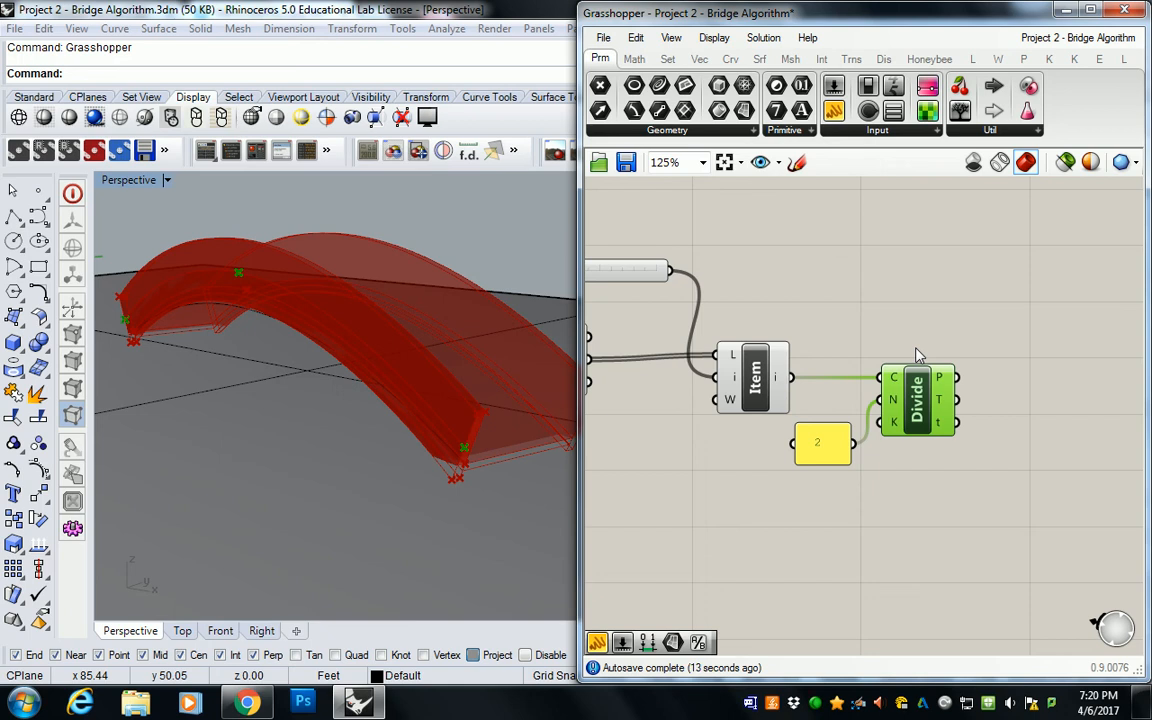
# Copy the List Item and the panel beyond Divide Curve, feeding the division points to its list input and the panel to its index
pyautogui.scroll(-2, 884, 294)
pyautogui.moveTo(884, 288); pyautogui.dragTo(846, 306, button='right')
pyautogui.click(845, 356)
pyautogui.keyDown('alt'); pyautogui.moveTo(845, 356); pyautogui.dragTo(1050, 385); pyautogui.keyUp('alt')
pyautogui.moveTo(886, 409); pyautogui.dragTo(1019, 376)
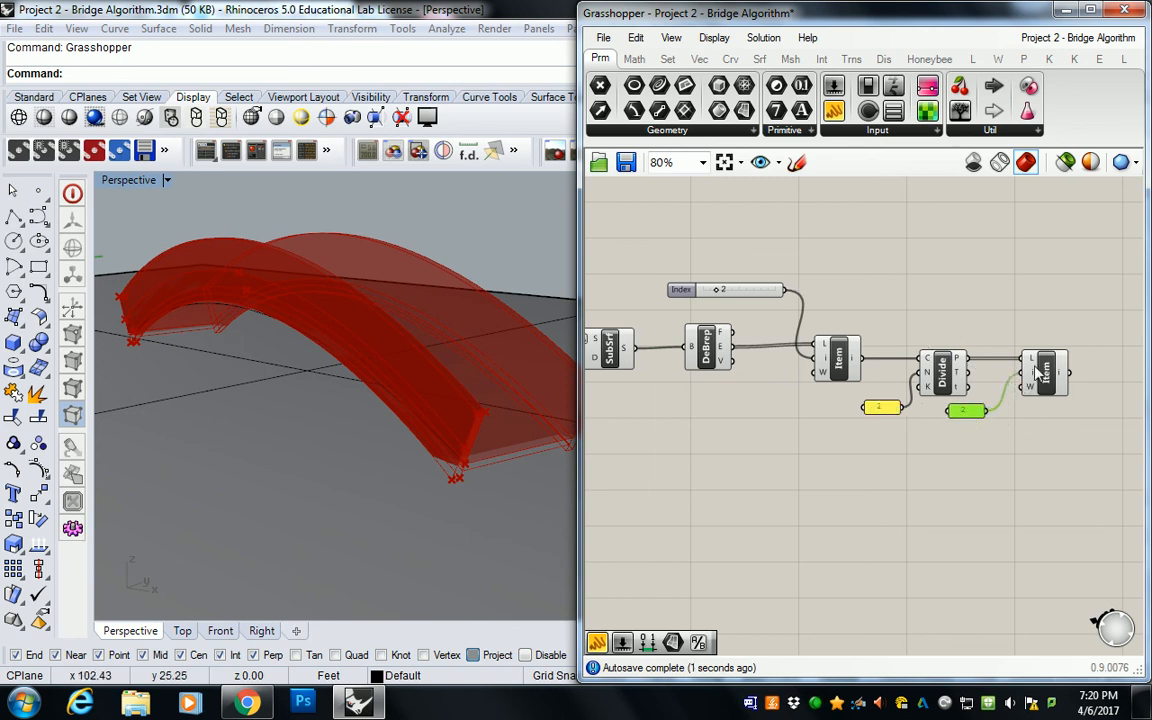
# Set the new List Item's index panel to 1 and preview the point it selects
pyautogui.click(1040, 372)
pyautogui.doubleClick(966, 410)
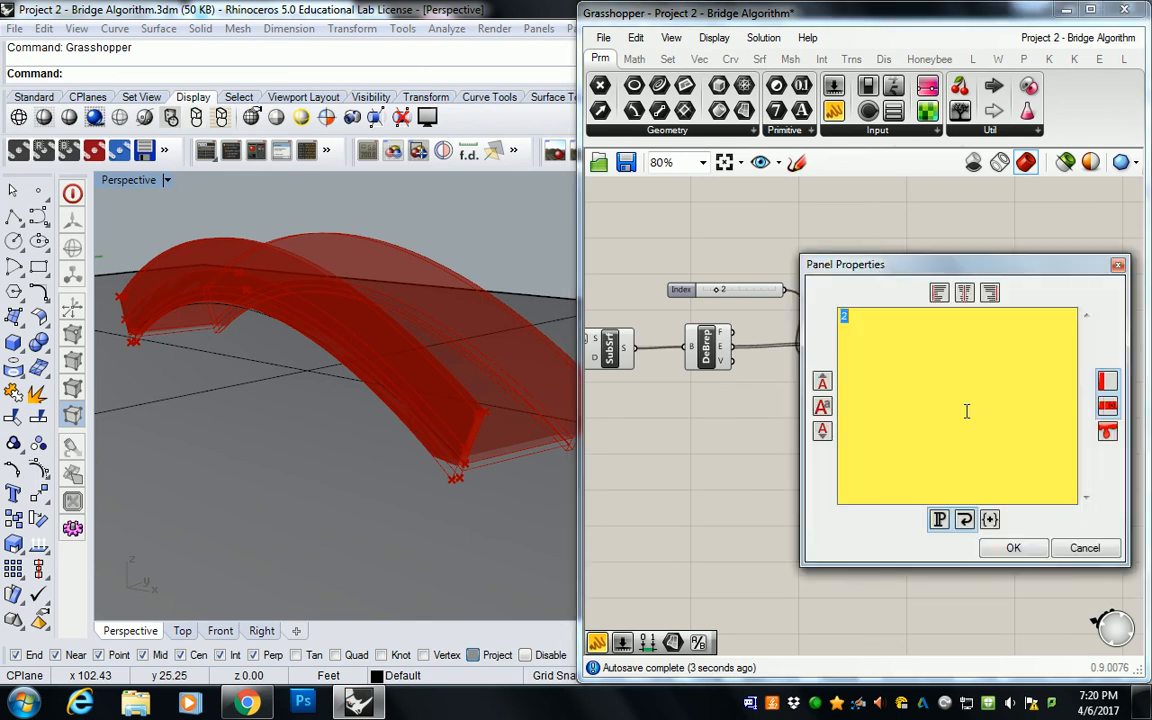
pyautogui.click(1016, 553)
pyautogui.click(1045, 378)
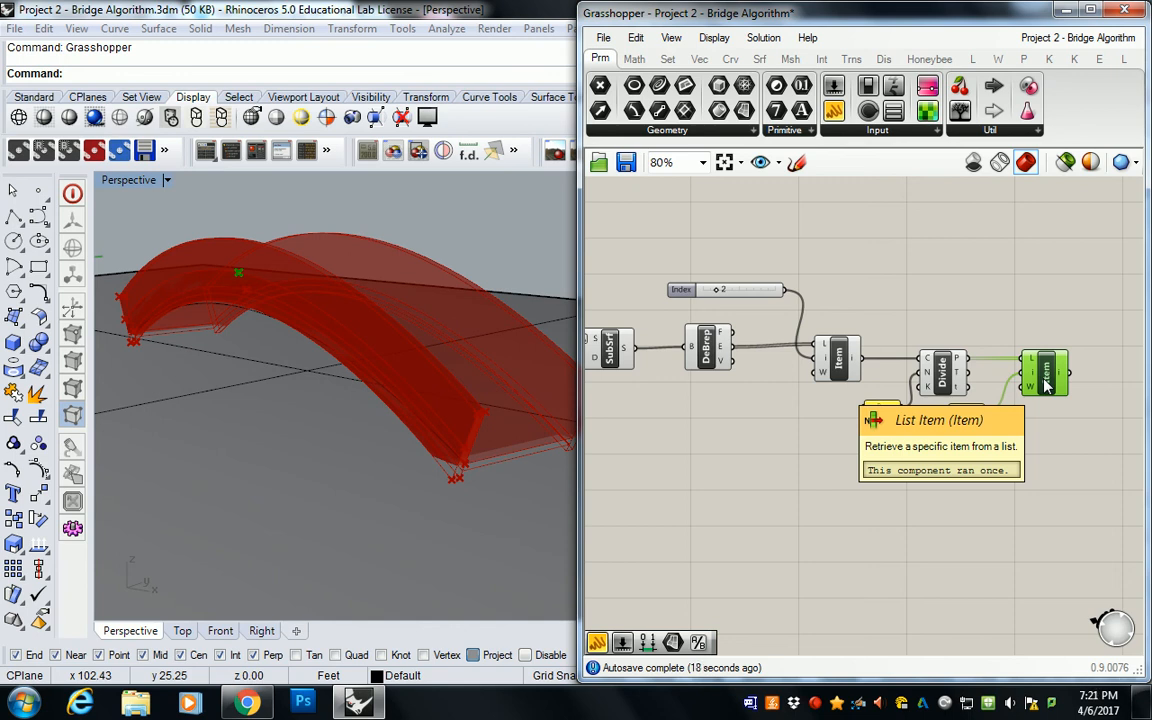
pyautogui.scroll(-3, 951, 262)
pyautogui.scroll(2, 724, 296)
pyautogui.moveTo(689, 250); pyautogui.dragTo(1105, 440)
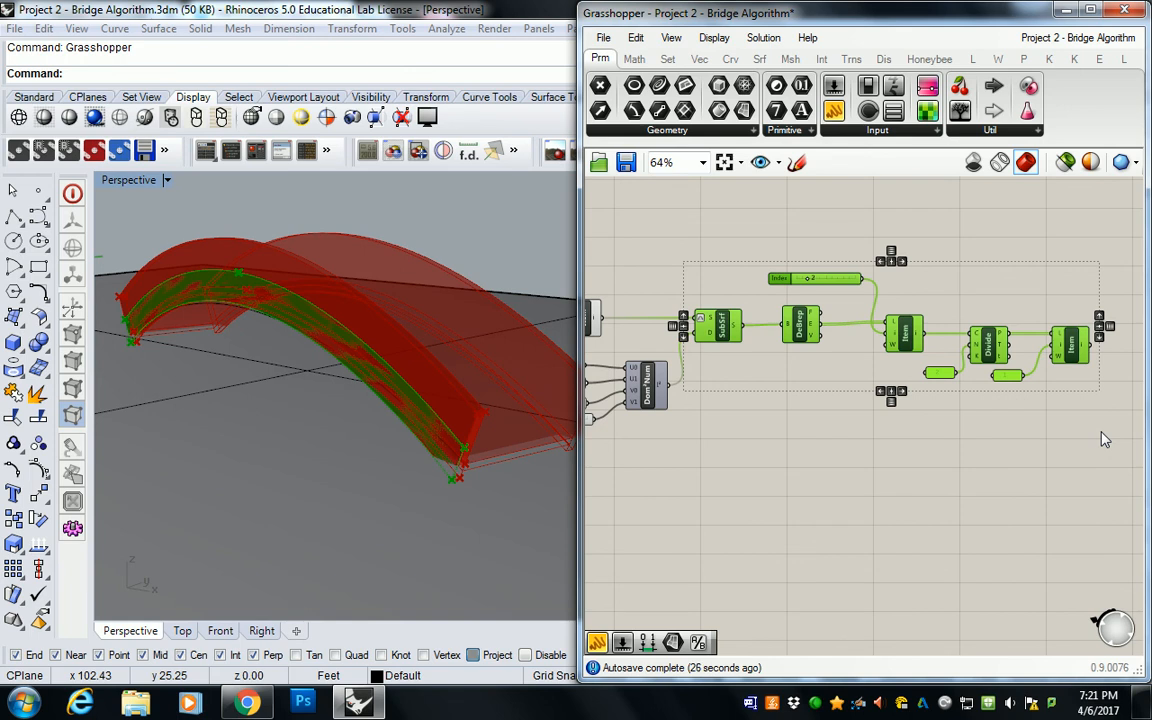
pyautogui.click(1044, 247)
# Add a Move component in the free space beyond the point List Item
pyautogui.moveTo(1044, 247); pyautogui.dragTo(768, 279, button='right')
pyautogui.click(800, 378)
pyautogui.click(848, 312)
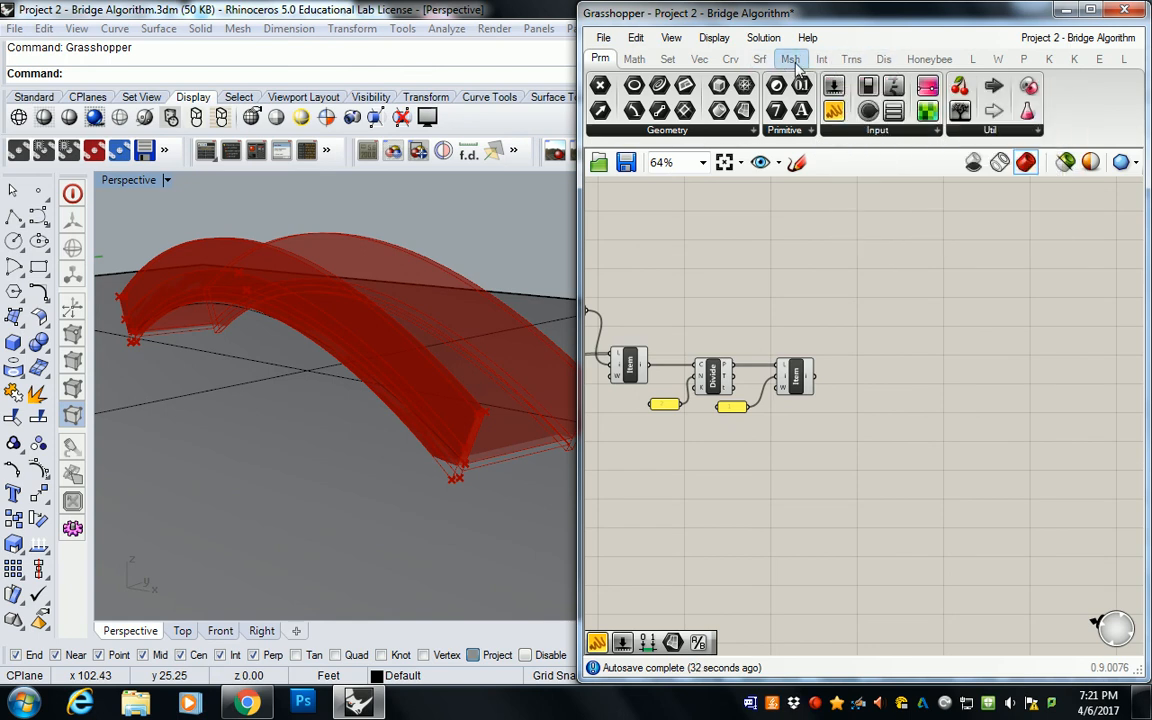
pyautogui.click(851, 59)
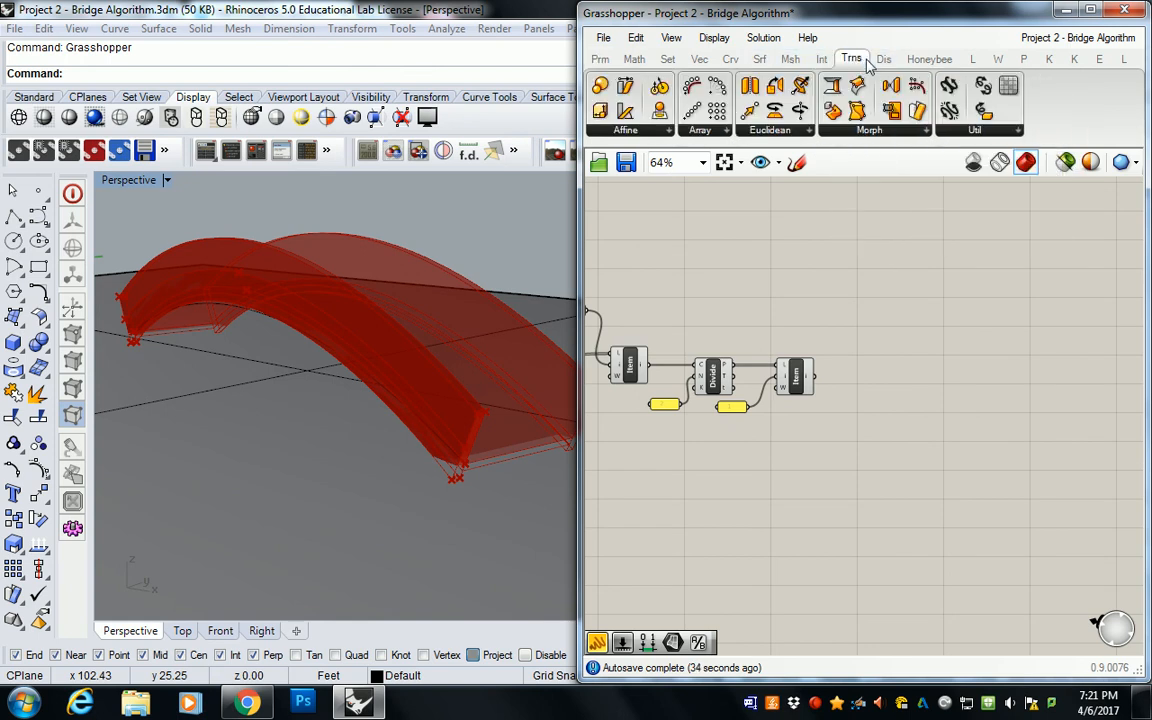
pyautogui.click(776, 131)
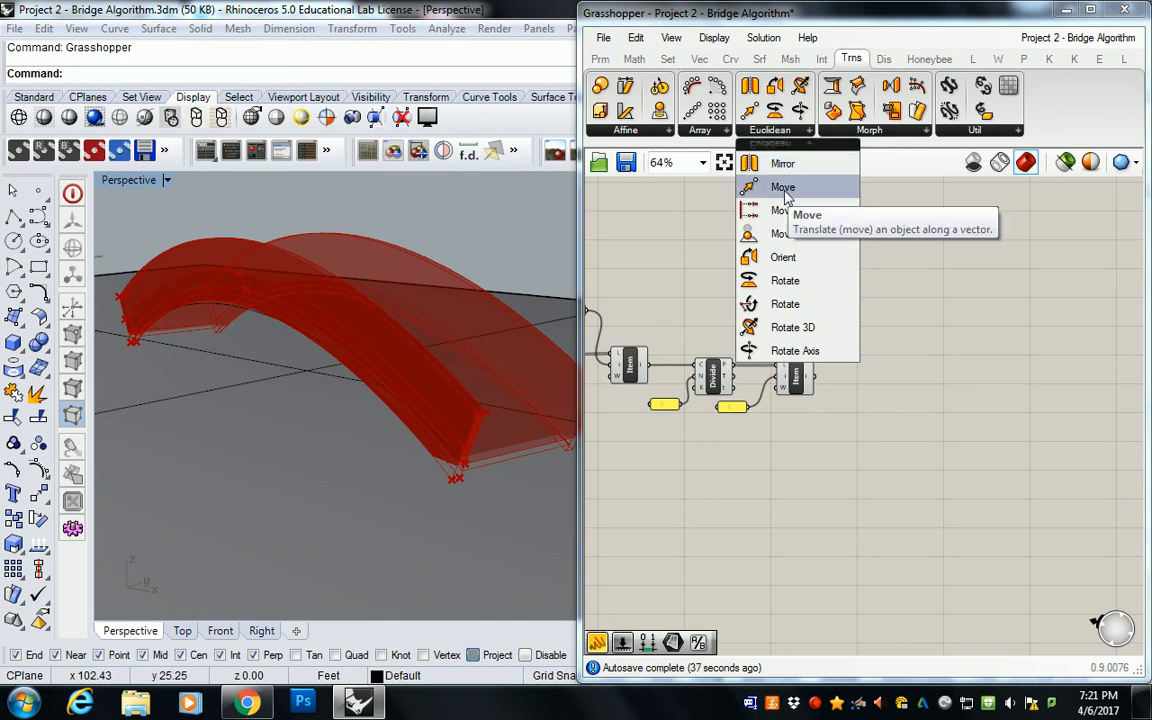
pyautogui.moveTo(783, 188); pyautogui.dragTo(918, 390)
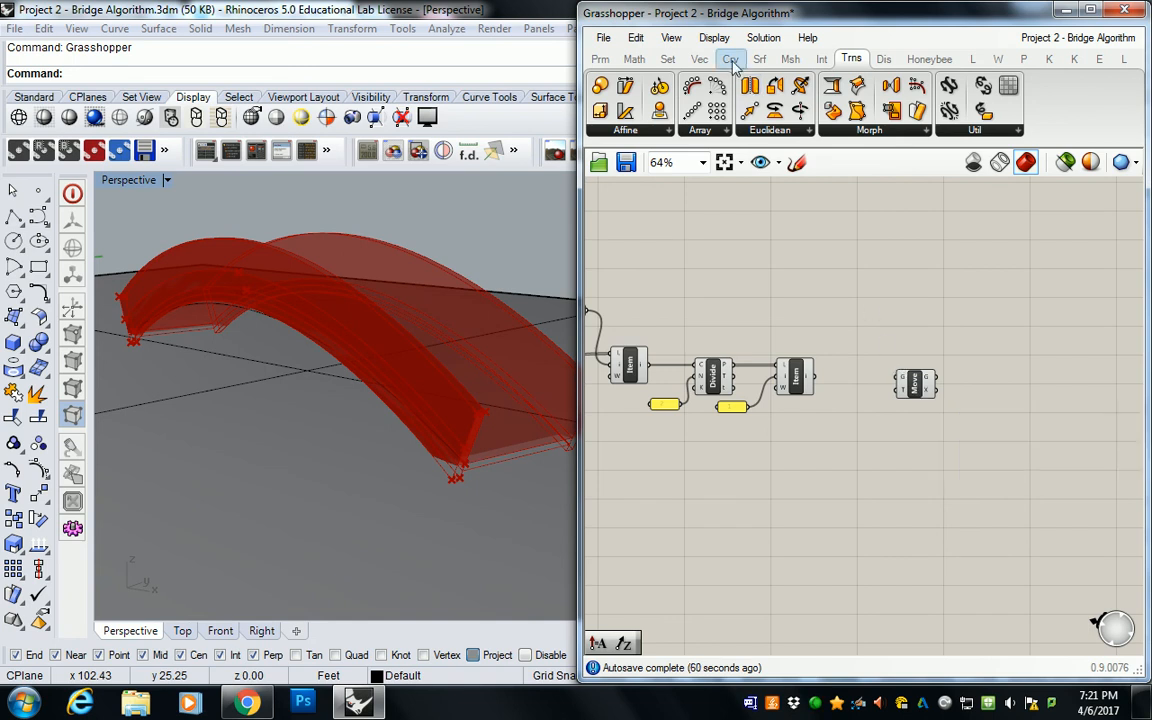
# Add a Unit Z vector component between the point List Item and the Move component
pyautogui.click(699, 59)
pyautogui.click(950, 130)
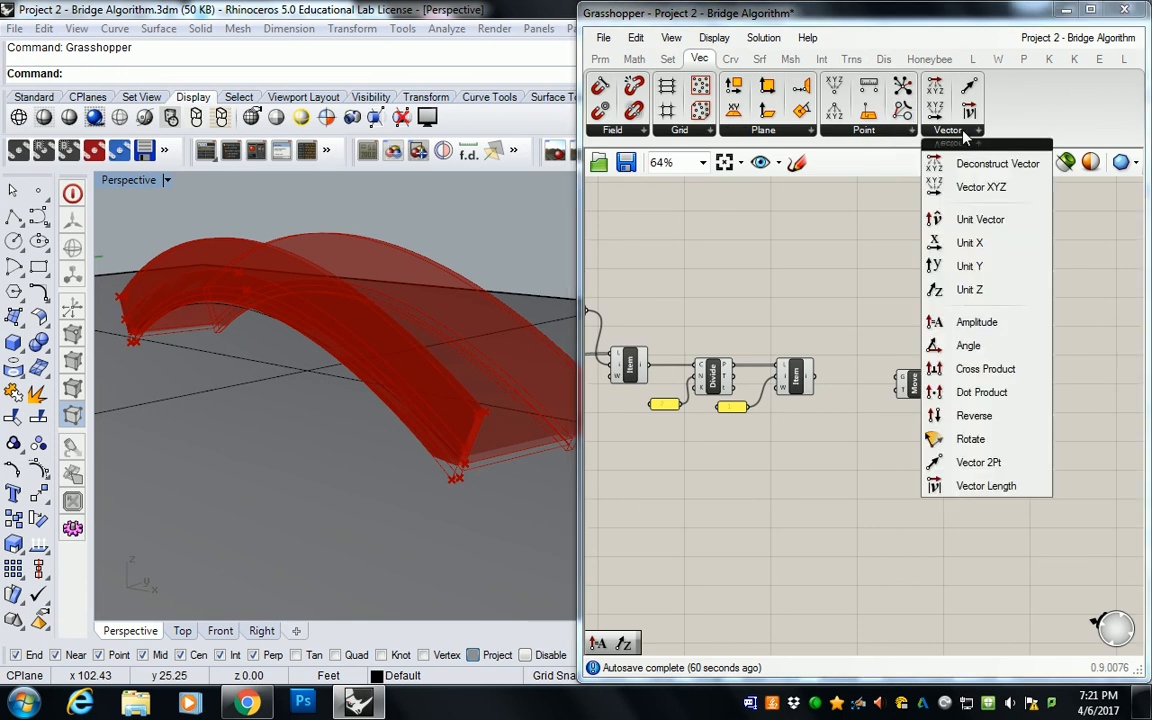
pyautogui.moveTo(968, 290); pyautogui.dragTo(870, 410)
# Add a 0 to 50 number slider driving Unit Z, and connect Unit Z and the point List Item to the Move component's inputs
pyautogui.doubleClick(800, 433)
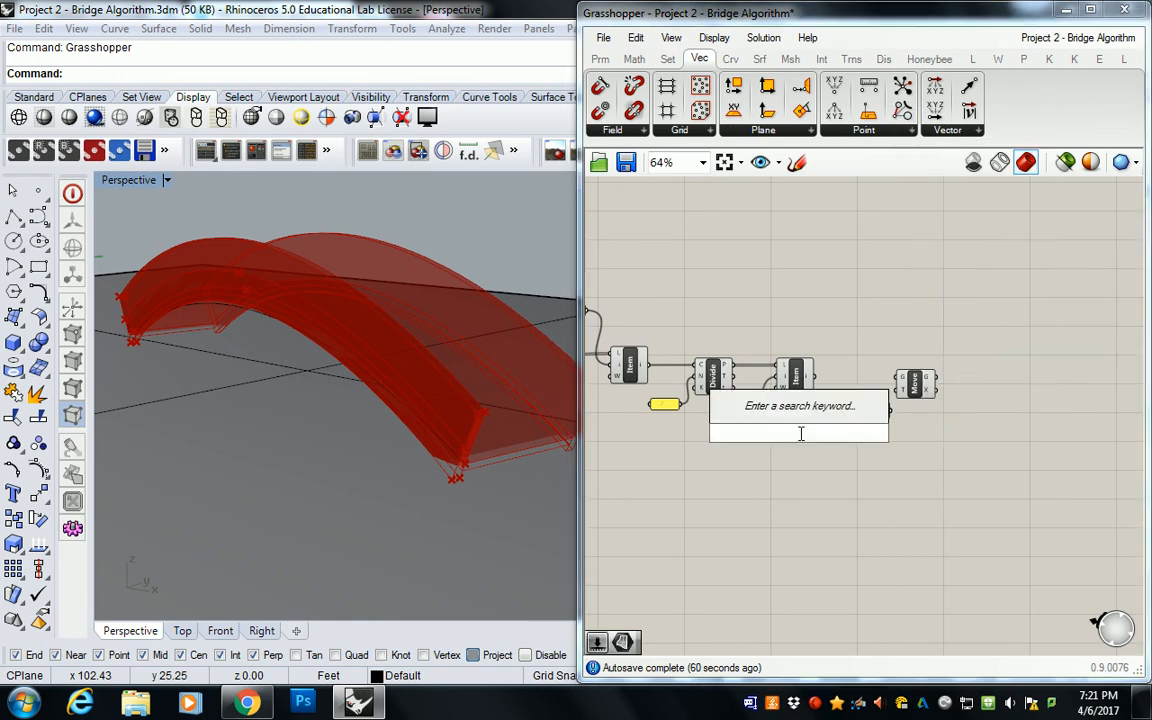
pyautogui.write('0.')
pyautogui.write('50')
pyautogui.press('Return')
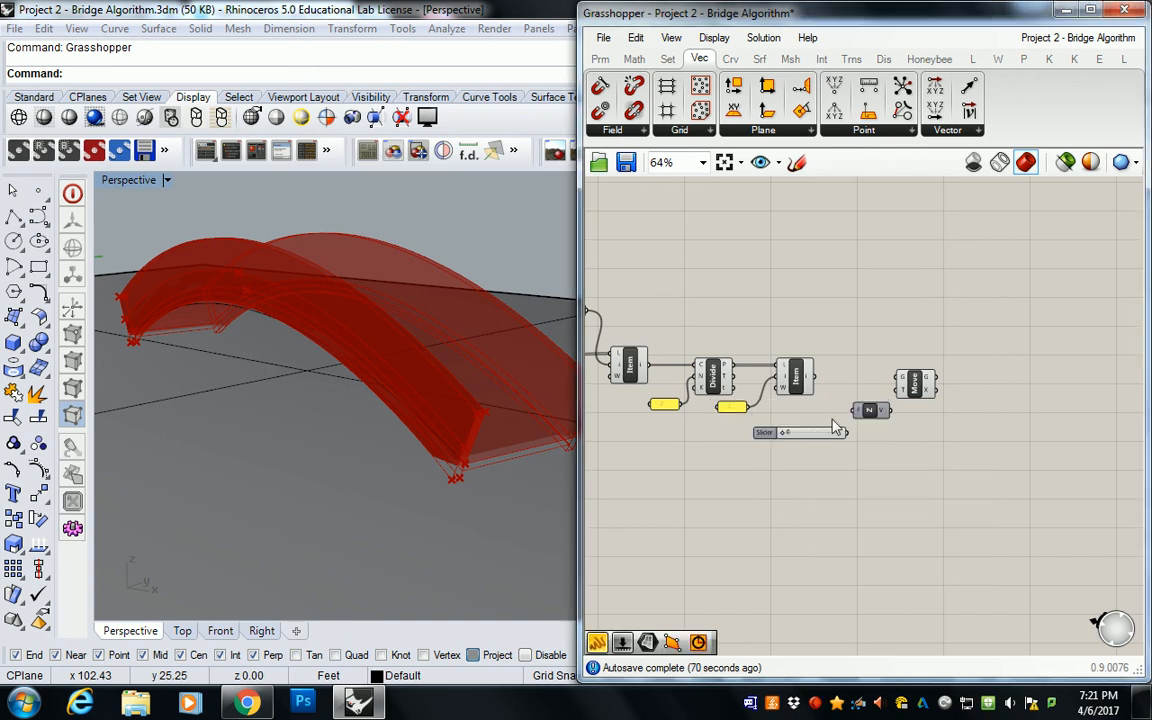
pyautogui.moveTo(834, 436); pyautogui.dragTo(897, 390)
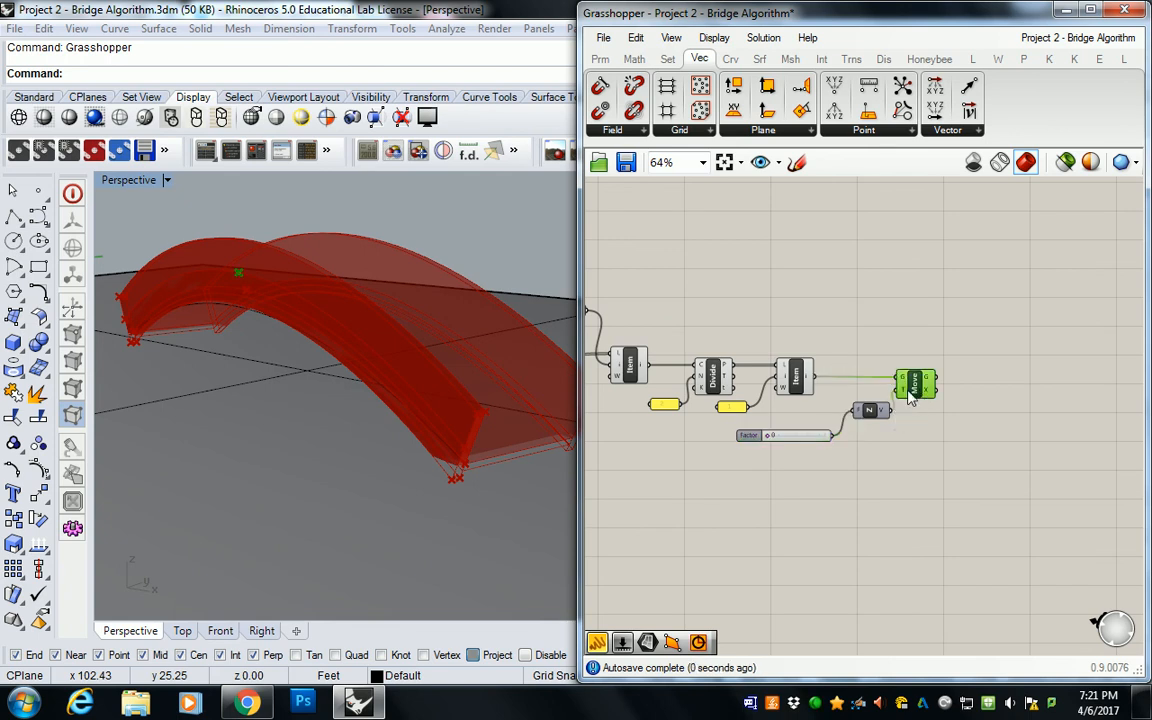
# Set the Factor slider to 9 to raise the middle point above the guardrail
pyautogui.moveTo(771, 439); pyautogui.dragTo(777, 436)
pyautogui.moveTo(345, 316); pyautogui.dragTo(381, 342, button='right')
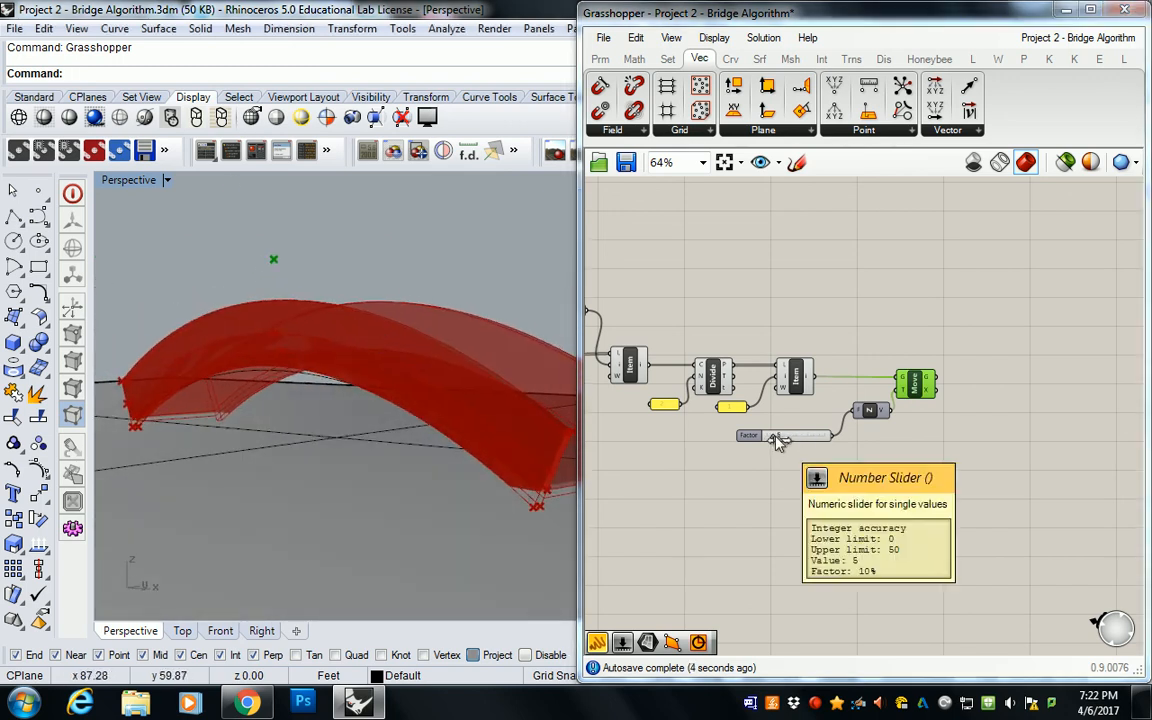
pyautogui.click(785, 482)
pyautogui.scroll(4, 776, 447)
pyautogui.moveTo(768, 418); pyautogui.dragTo(782, 421)
pyautogui.moveTo(445, 300); pyautogui.dragTo(410, 360, button='right')
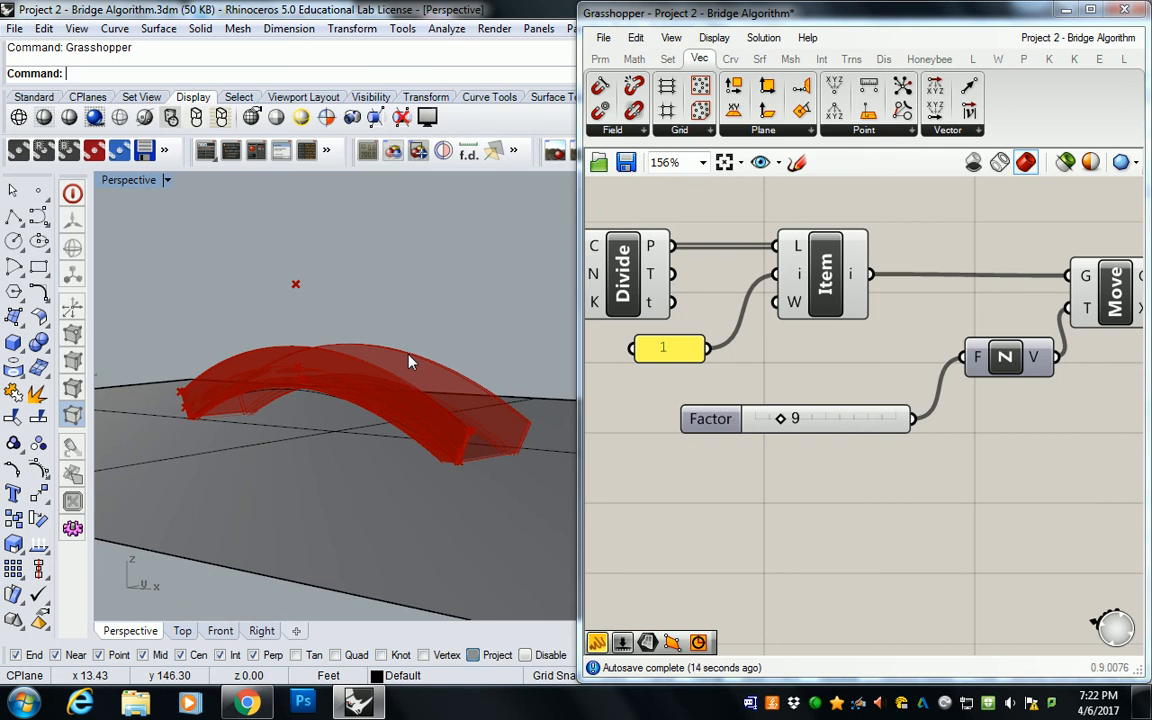
pyautogui.scroll(-3, 726, 529)
# Duplicate the point List Item with its index panel twice, placing one copy above and one below the original
pyautogui.click(790, 370)
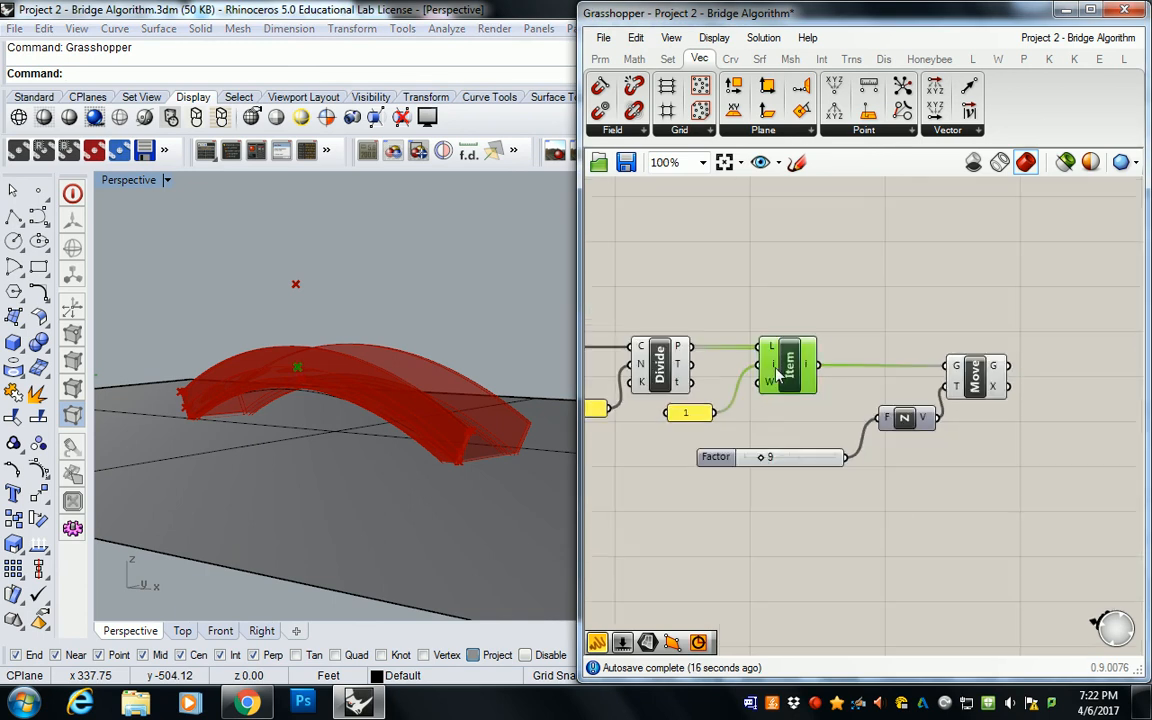
pyautogui.keyDown('shift'); pyautogui.click(687, 413); pyautogui.keyUp('shift')
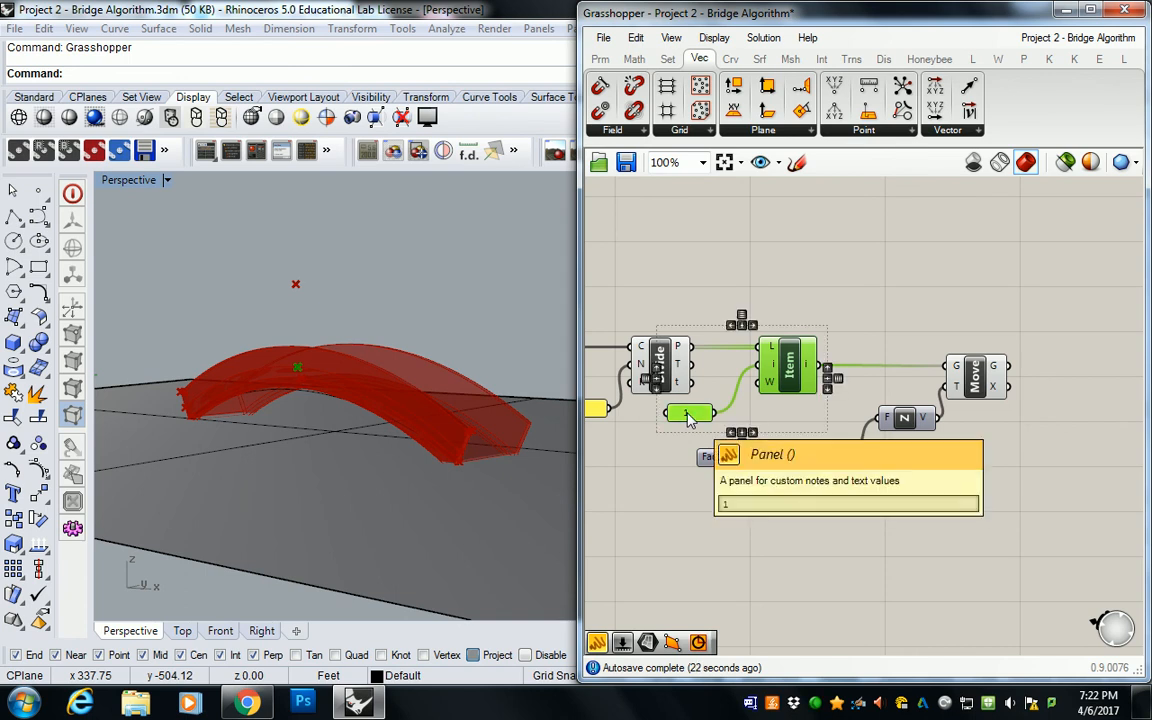
pyautogui.hotkey('ctrl', 'c')
pyautogui.hotkey('ctrl', 'v')
pyautogui.moveTo(800, 385); pyautogui.dragTo(801, 254)
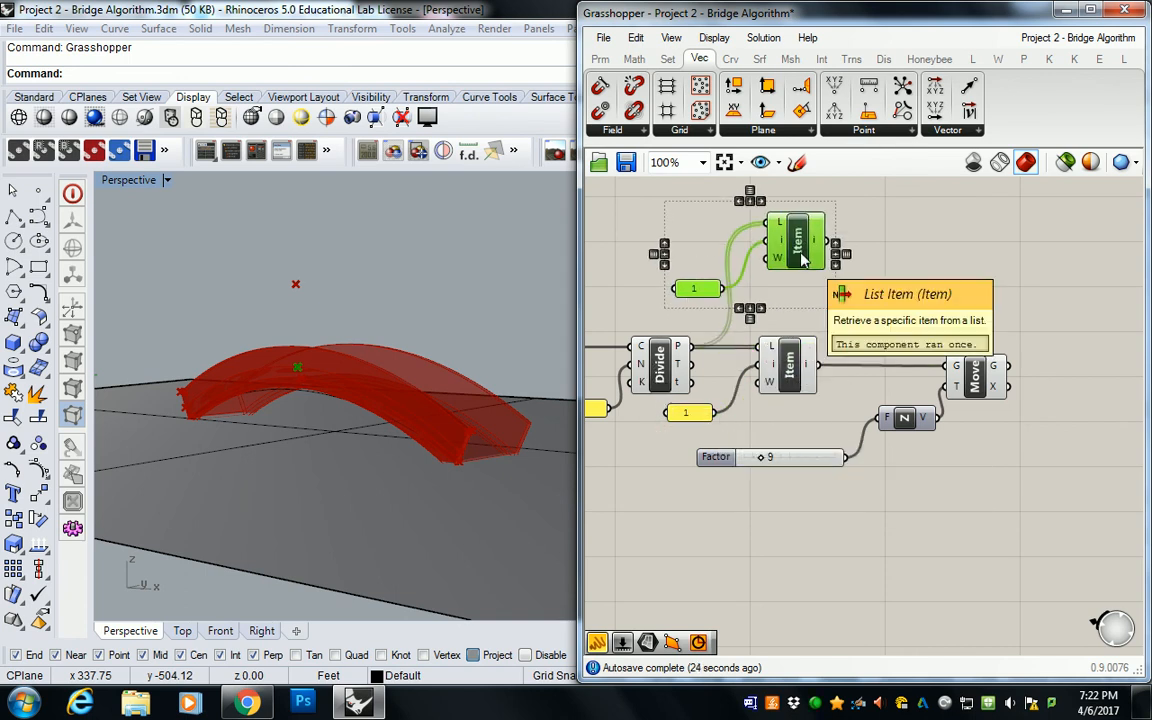
pyautogui.hotkey('ctrl', 'v')
pyautogui.moveTo(800, 385); pyautogui.dragTo(797, 531)
pyautogui.click(780, 406)
# Set the upper copy's index panel to 0 and the lower copy's index panel to 2
pyautogui.doubleClick(698, 287)
pyautogui.write('0')
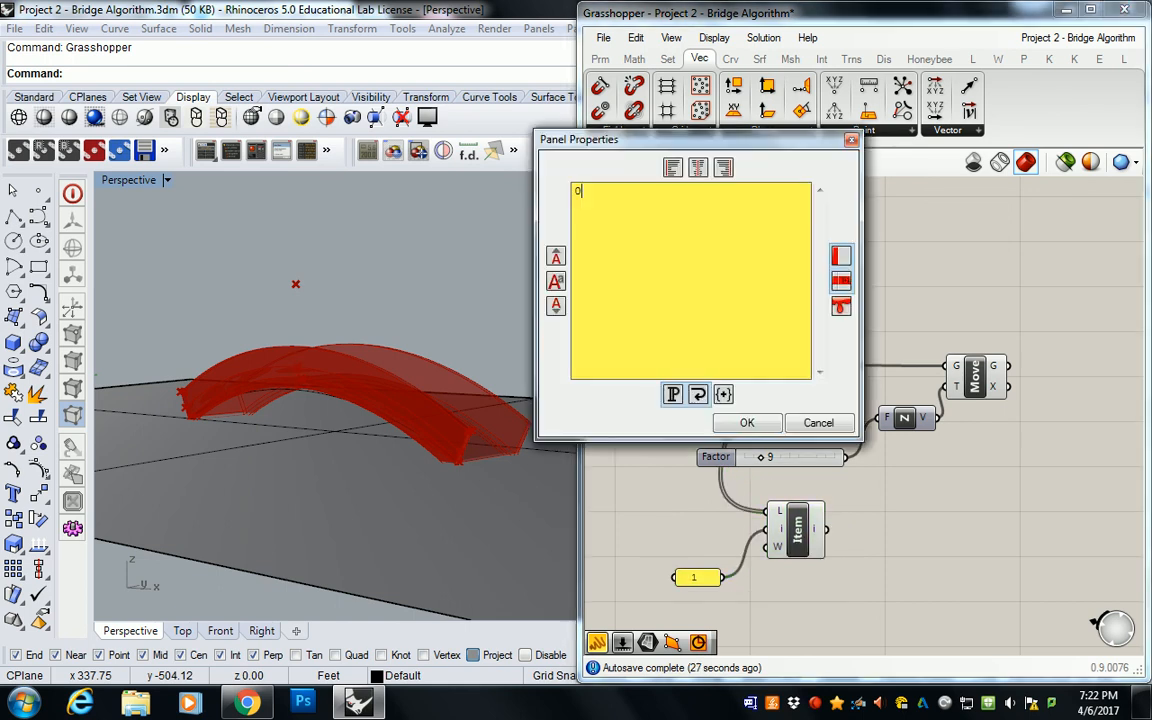
pyautogui.click(747, 422)
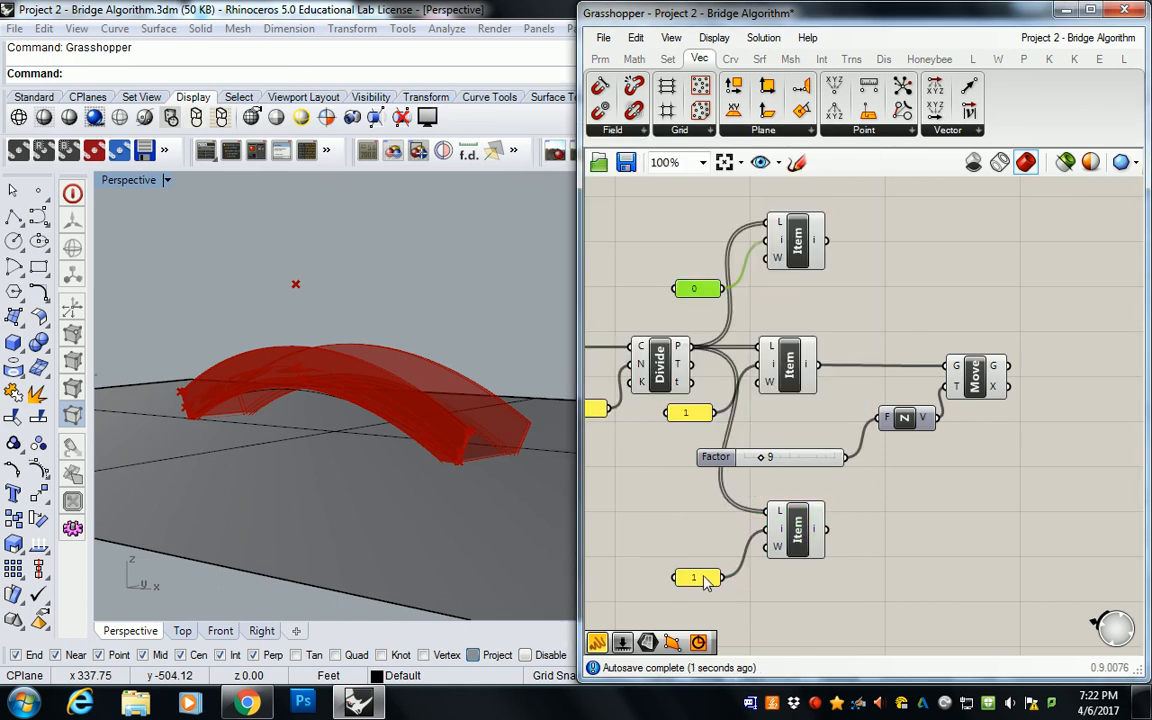
pyautogui.doubleClick(697, 577)
pyautogui.write('2')
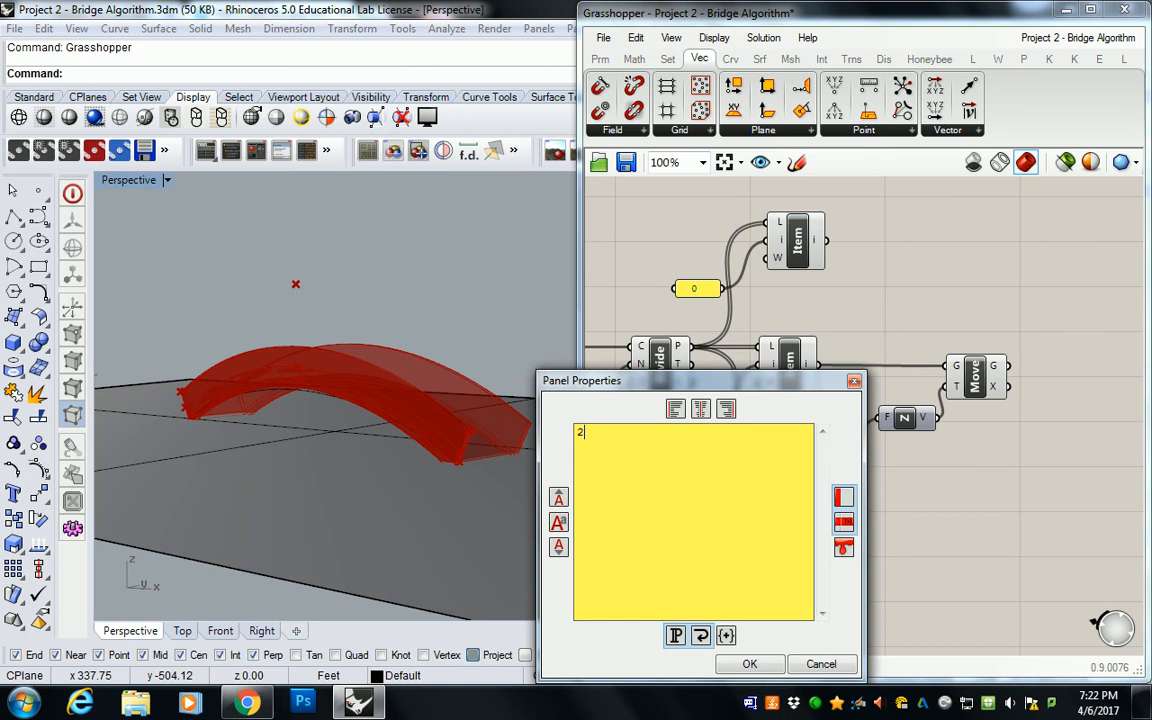
pyautogui.click(749, 664)
pyautogui.moveTo(954, 507); pyautogui.dragTo(900, 519, button='right')
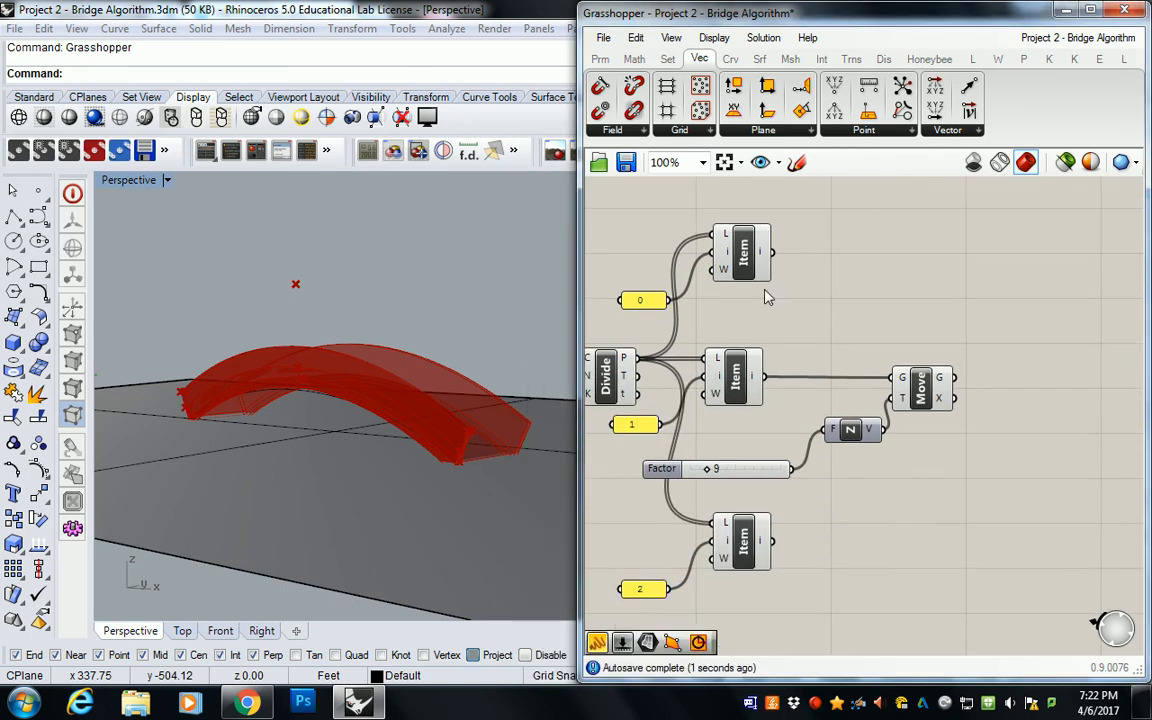
# Examine the preview points of the upper List Item, the Move component and the lower List Item
pyautogui.click(742, 255)
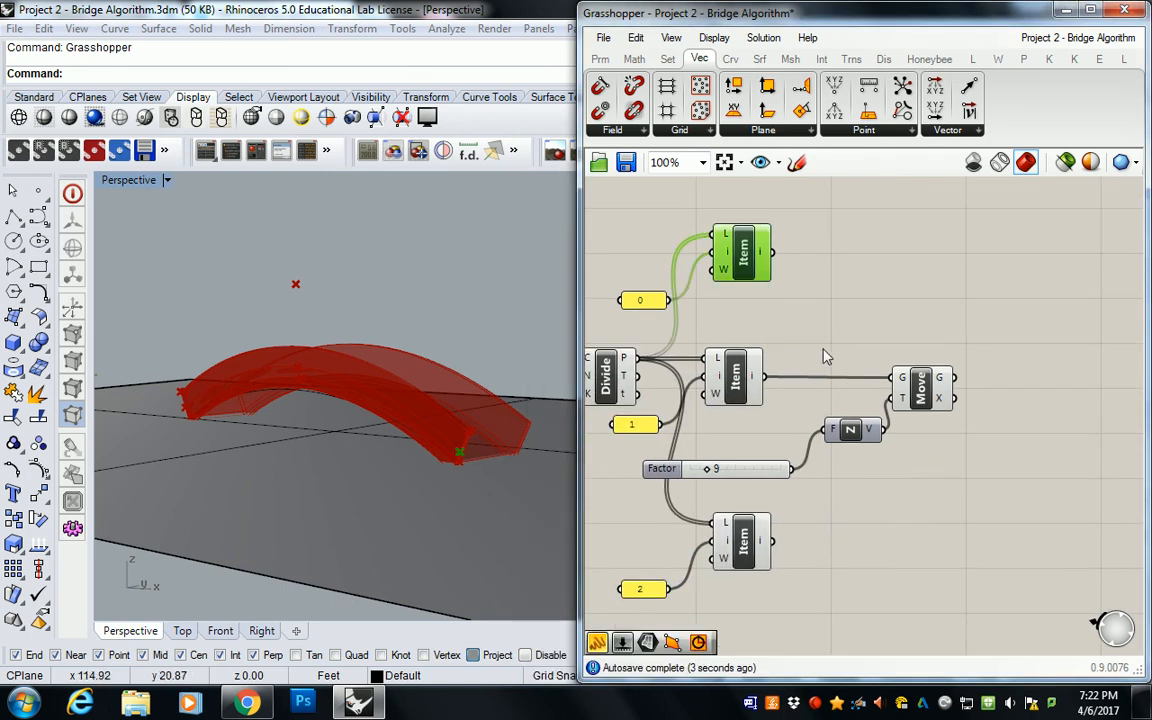
pyautogui.click(920, 388)
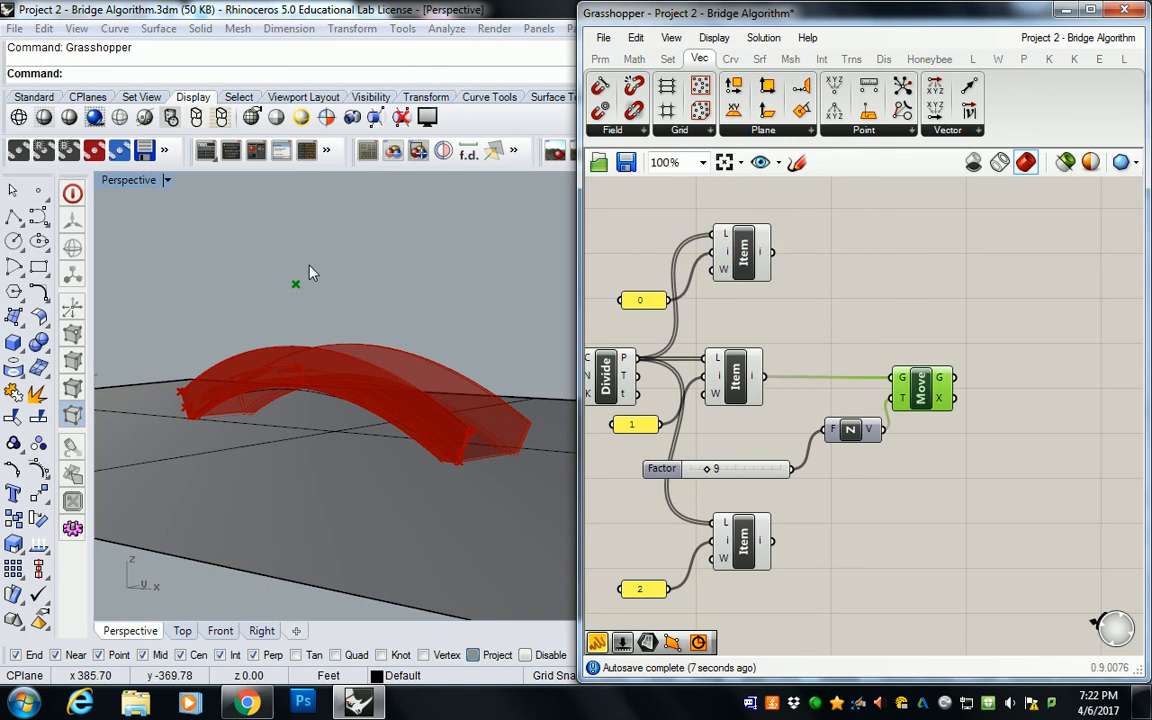
pyautogui.click(742, 255)
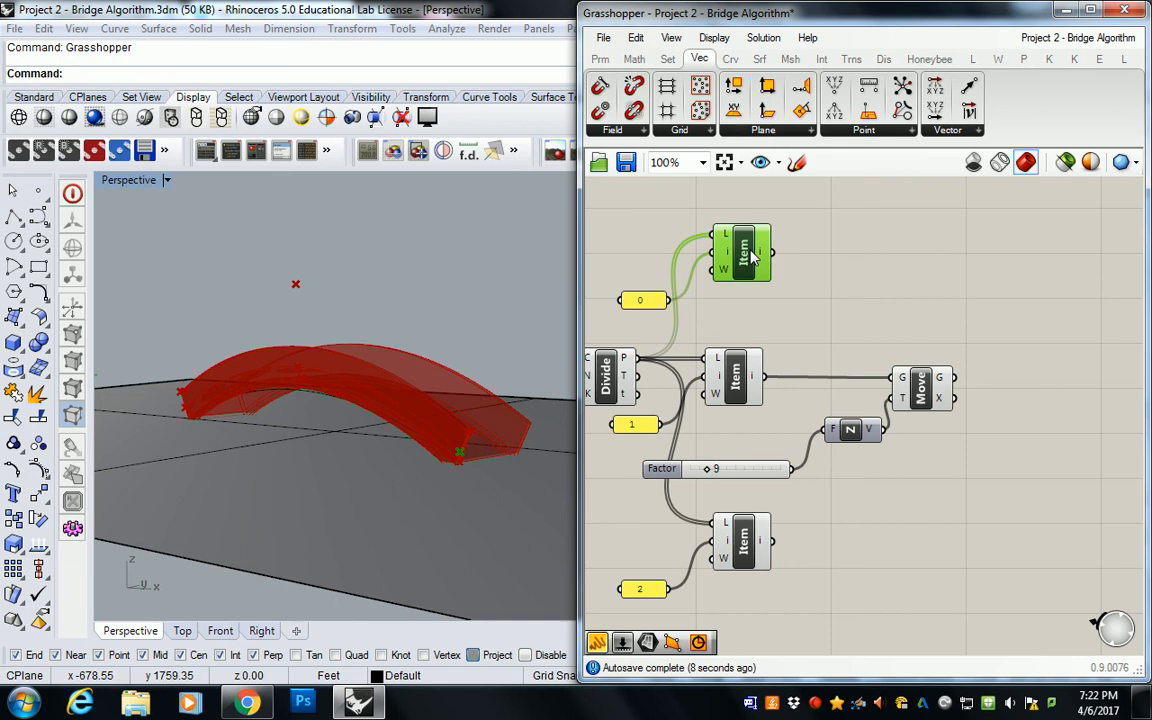
pyautogui.click(919, 382)
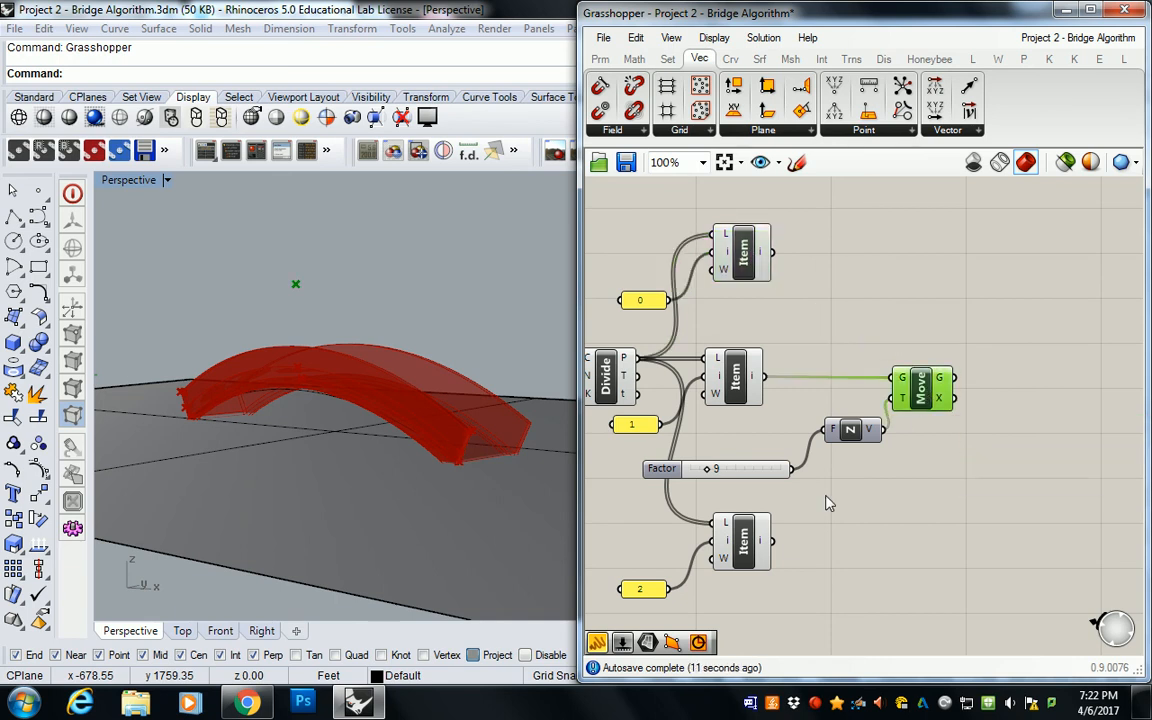
pyautogui.click(752, 542)
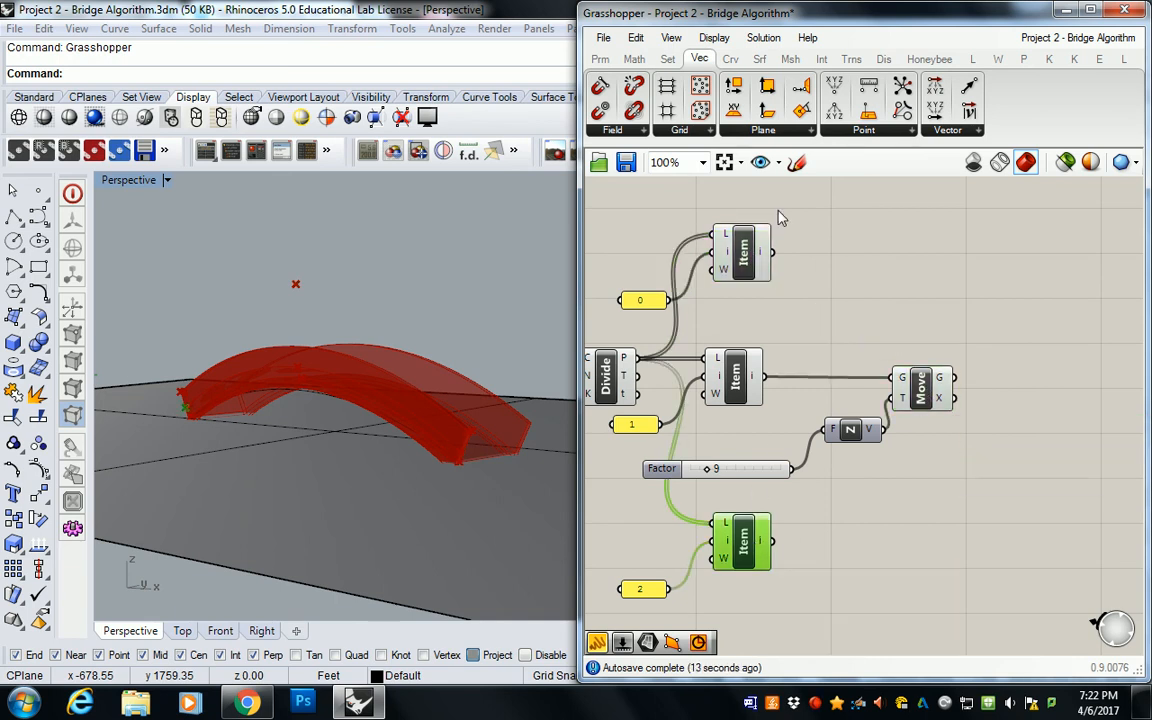
pyautogui.click(860, 255)
# Add an Arc 3Pt component beyond the Move component
pyautogui.click(731, 59)
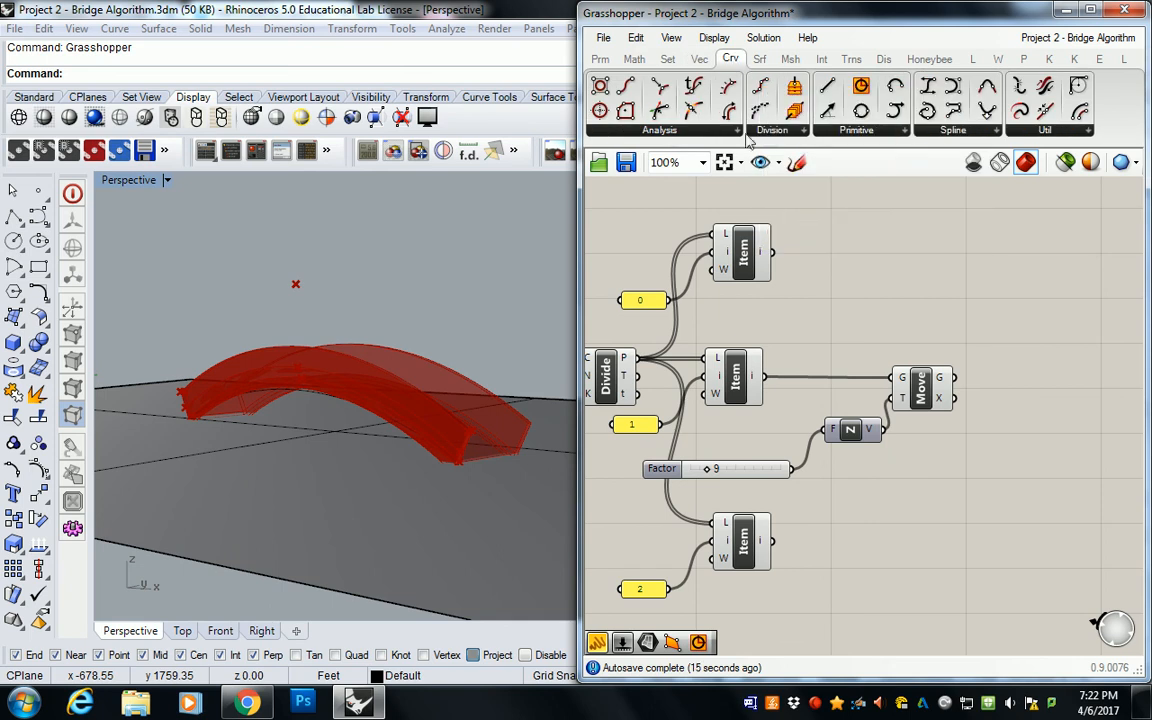
pyautogui.click(852, 132)
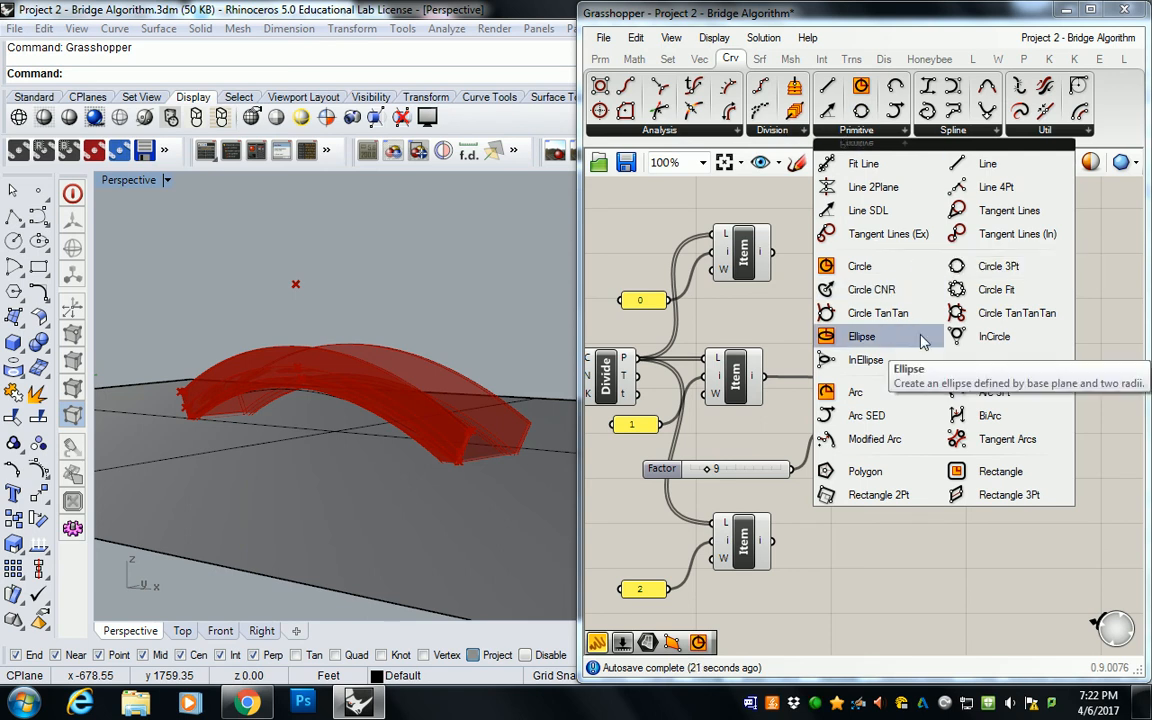
pyautogui.moveTo(990, 393); pyautogui.dragTo(1025, 397)
pyautogui.moveTo(1024, 396); pyautogui.dragTo(938, 402, button='right')
pyautogui.scroll(-2, 938, 402)
pyautogui.scroll(2, 914, 413)
pyautogui.moveTo(948, 409); pyautogui.dragTo(1026, 406)
# Connect the upper List Item, the Move geometry and the lower List Item to the arc's A, B and C inputs
pyautogui.moveTo(700, 252); pyautogui.dragTo(1000, 372)
pyautogui.moveTo(883, 378); pyautogui.dragTo(1000, 388)
pyautogui.moveTo(700, 541); pyautogui.dragTo(1000, 407)
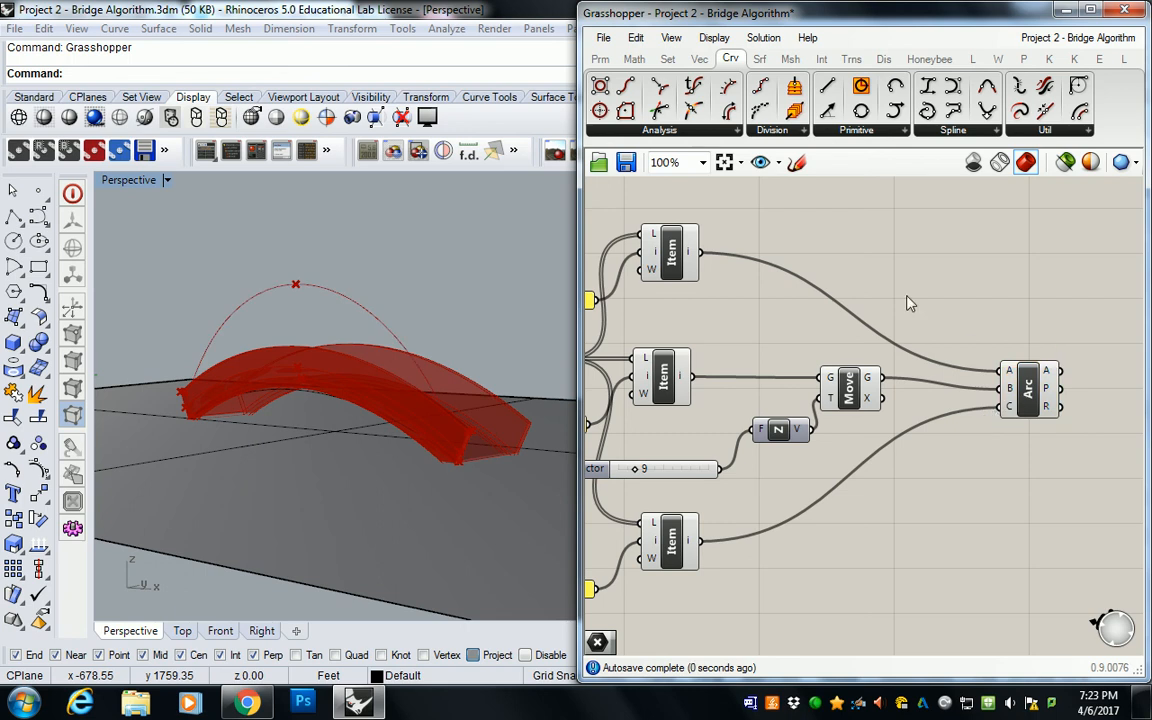
pyautogui.moveTo(355, 329); pyautogui.dragTo(391, 363, button='right')
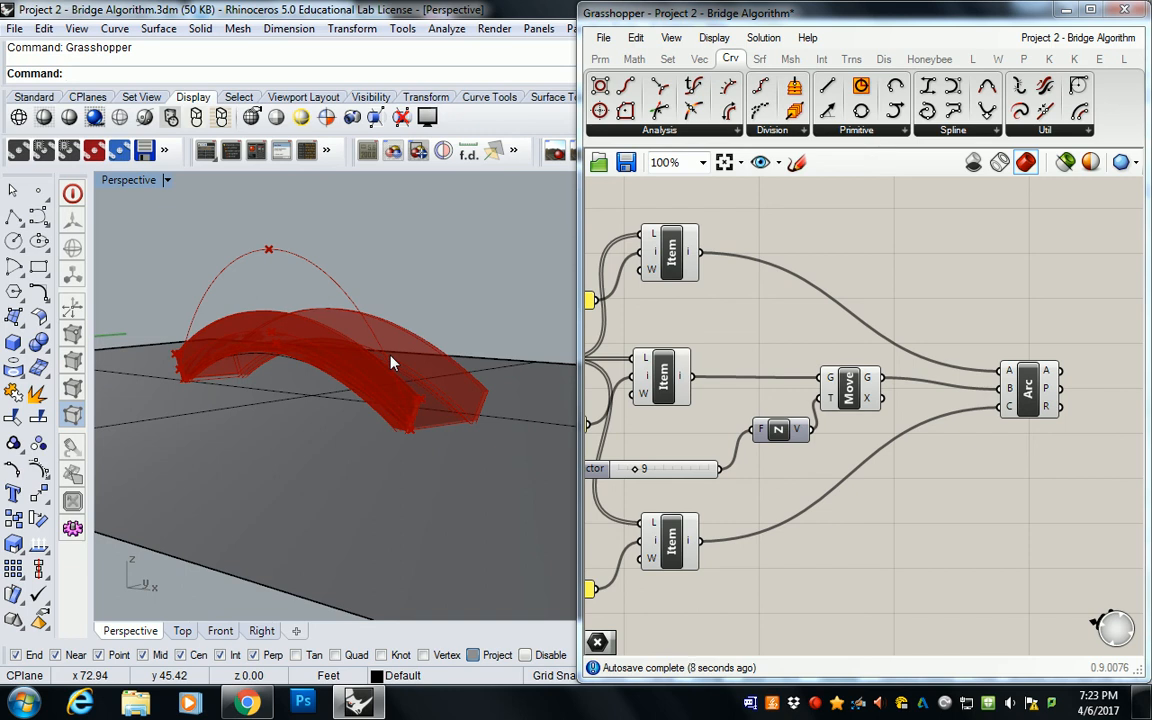
# Turn off the preview of the components from the guardrail's first DeBrep through Divide Curve
pyautogui.scroll(-5, 887, 342)
pyautogui.moveTo(680, 300); pyautogui.dragTo(727, 314, button='right')
pyautogui.scroll(1, 867, 303)
pyautogui.scroll(-2, 724, 312)
pyautogui.moveTo(646, 281); pyautogui.dragTo(721, 284, button='right')
pyautogui.moveTo(590, 232); pyautogui.dragTo(1035, 476)
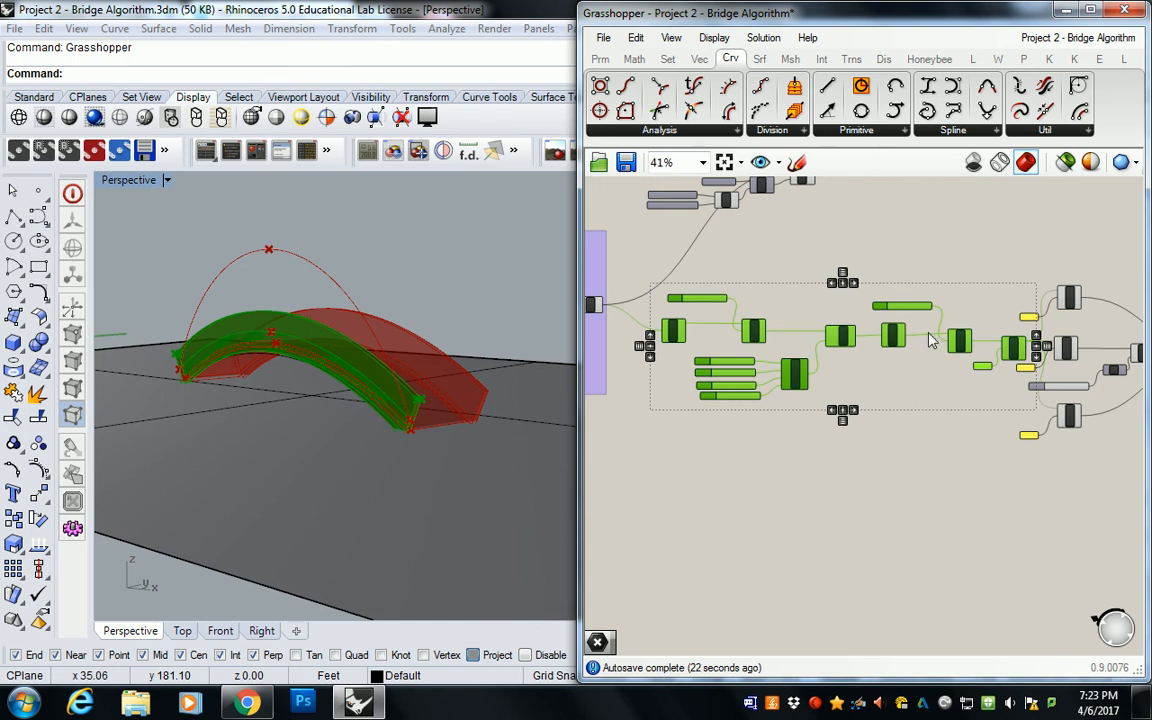
pyautogui.middleClick(872, 299)
pyautogui.click(886, 248)
# Turn off the preview of the components from the edge List Item through Move, excluding the arc
pyautogui.moveTo(1048, 266); pyautogui.dragTo(905, 288, button='right')
pyautogui.moveTo(787, 268); pyautogui.dragTo(1053, 529)
pyautogui.middleClick(984, 282)
pyautogui.moveTo(240, 280); pyautogui.dragTo(390, 343, button='right')
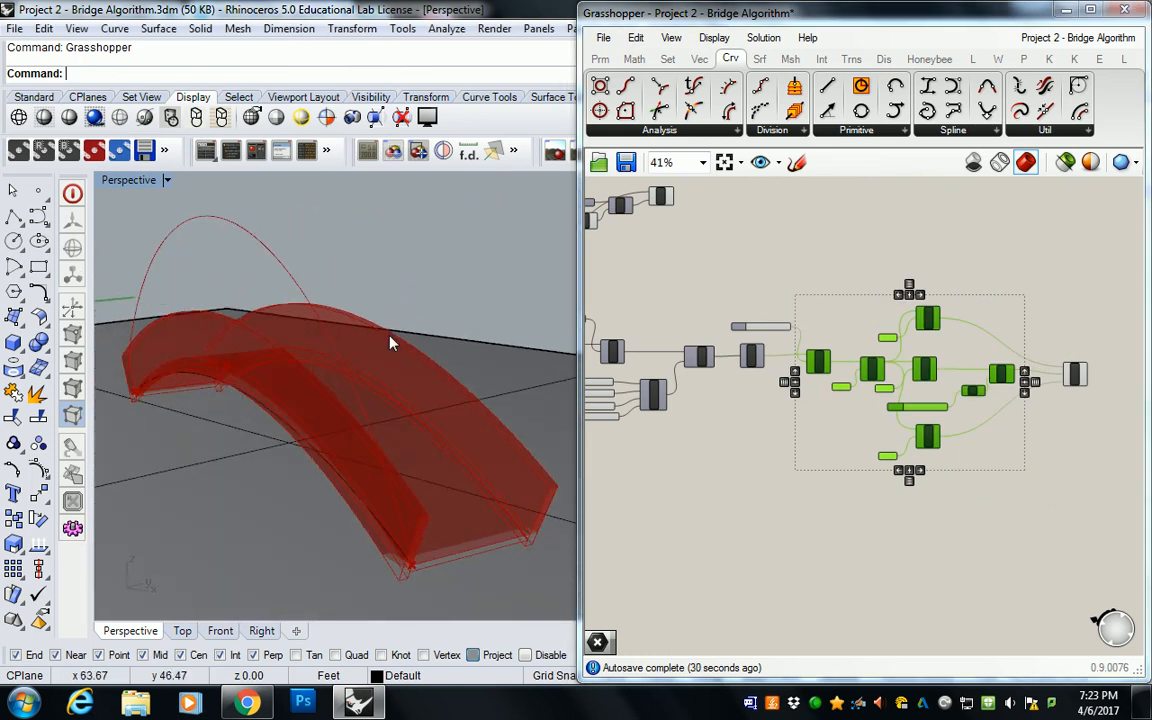